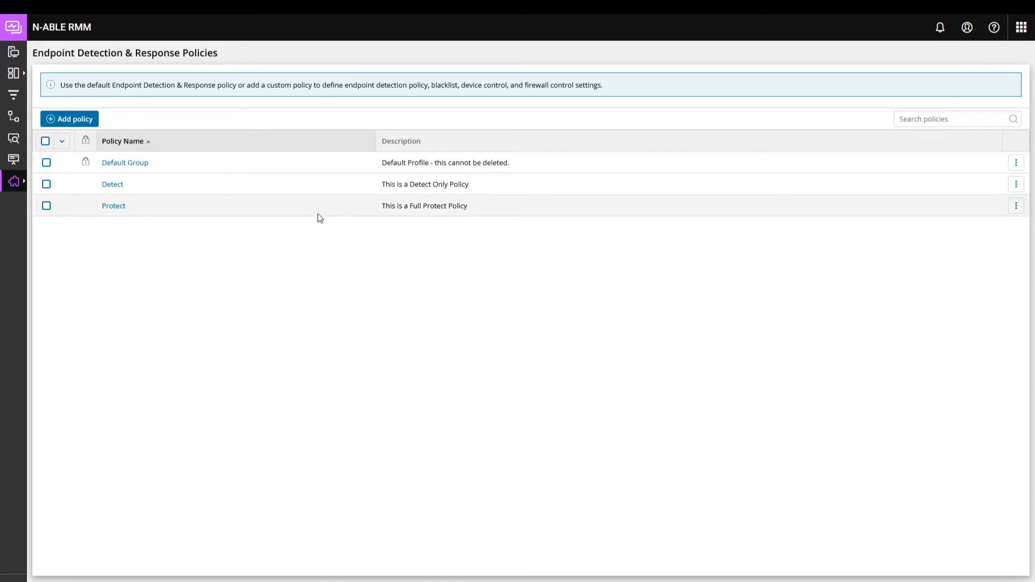
Step: Open the Protect policy for editing, try Malicious Threat in Detect mode, restore it to Protect, and review the remaining options
{"action": "left_click", "coordinate": [1016, 207]}
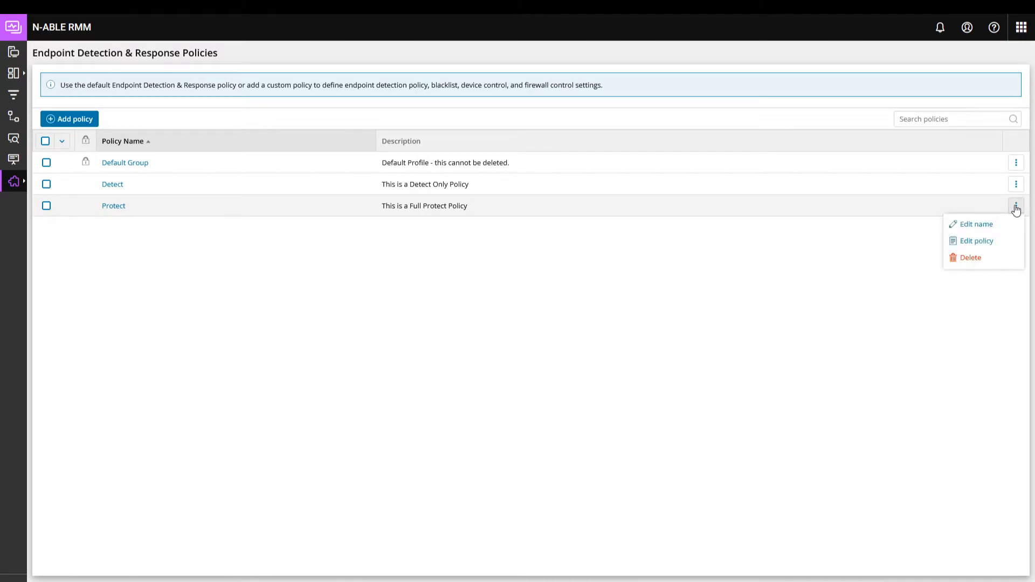
{"action": "left_click", "coordinate": [976, 241]}
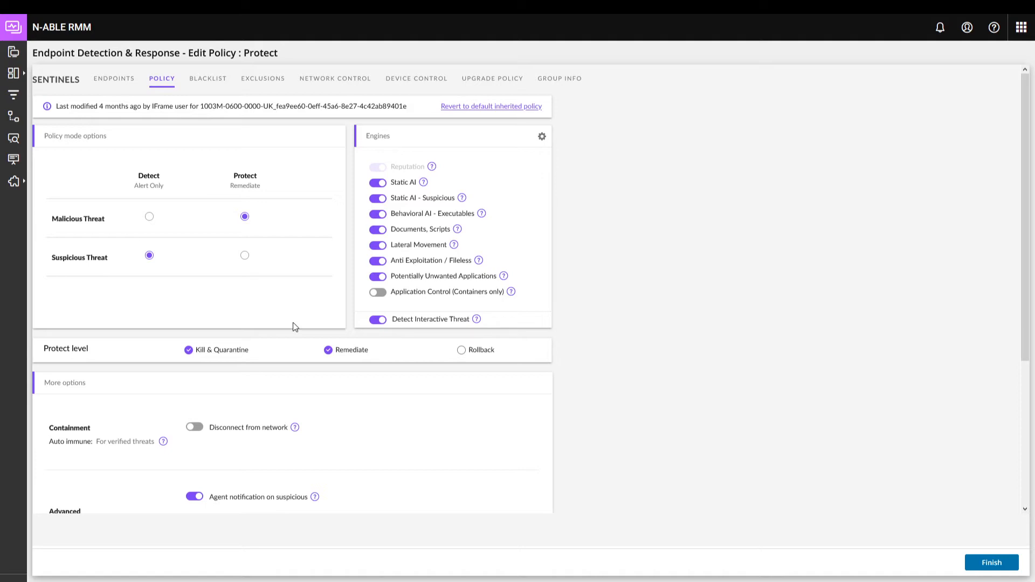
{"action": "left_click", "coordinate": [149, 216]}
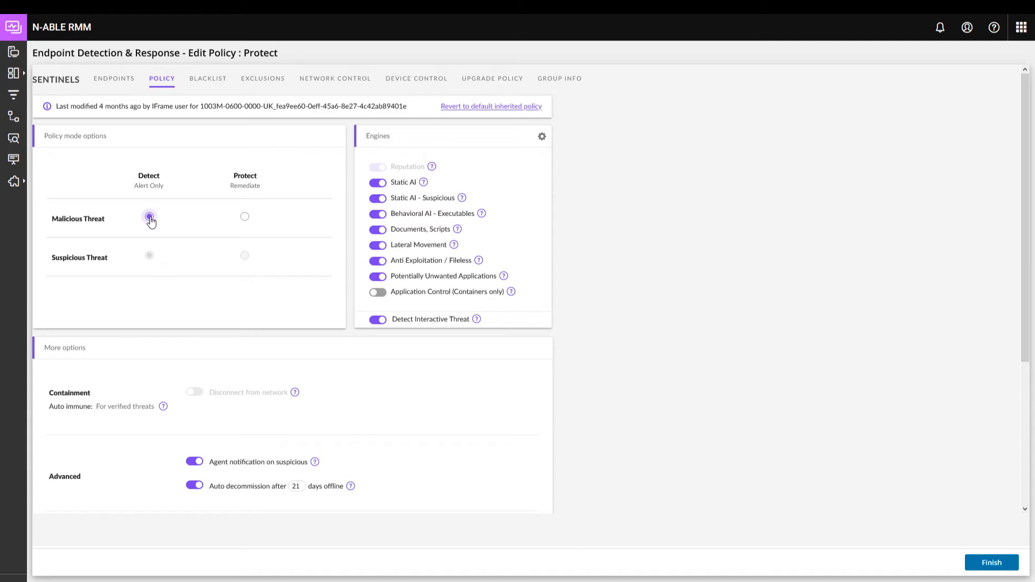
{"action": "left_click", "coordinate": [246, 219]}
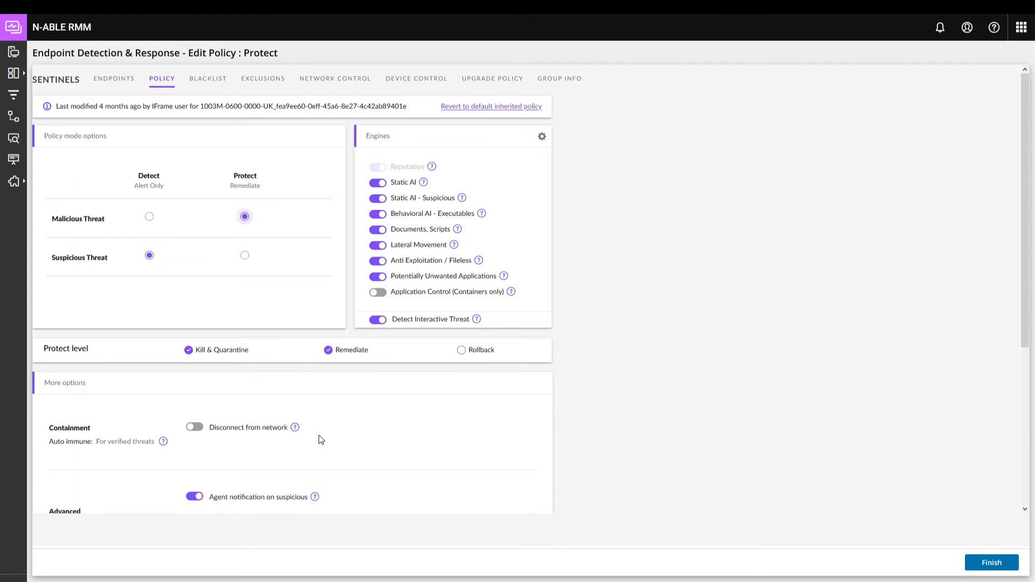
{"action": "scroll", "coordinate": [351, 435], "scroll_direction": "down", "scroll_amount": 3}
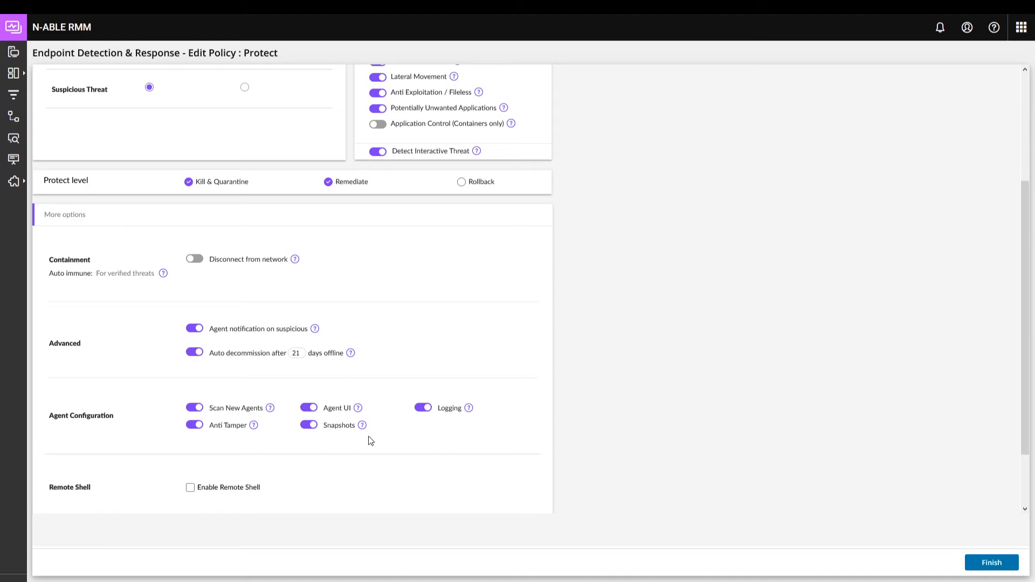
{"action": "scroll", "coordinate": [395, 318], "scroll_direction": "up", "scroll_amount": 3}
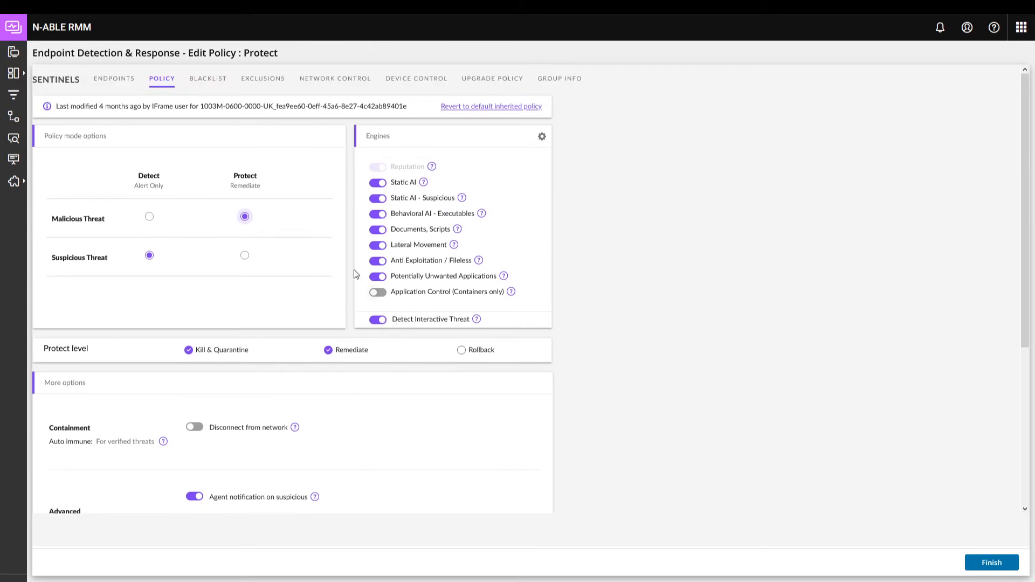
Step: View the Protect policy's blacklist and its form for adding a hash, then close the form without saving
{"action": "left_click", "coordinate": [215, 80]}
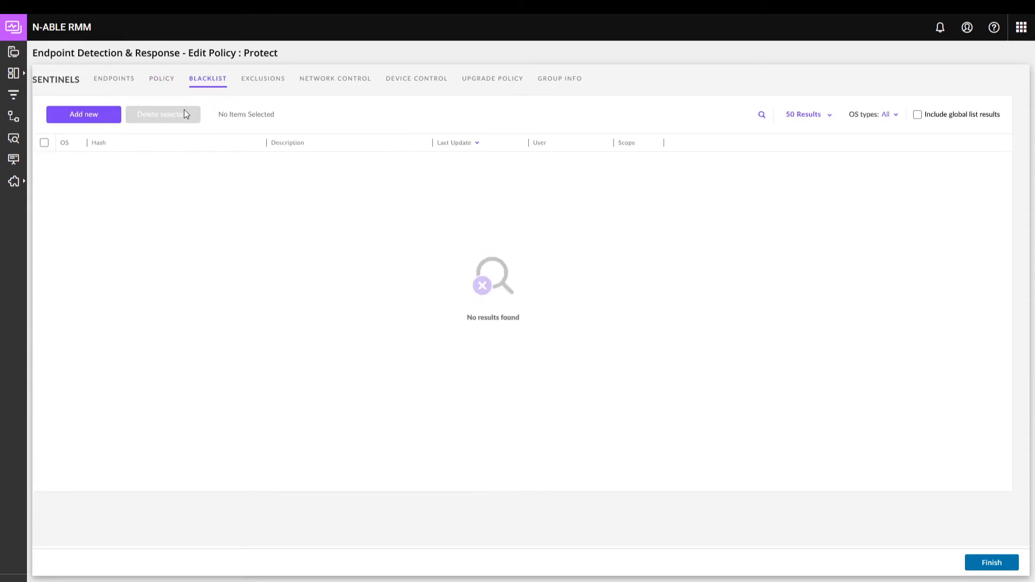
{"action": "left_click", "coordinate": [107, 123]}
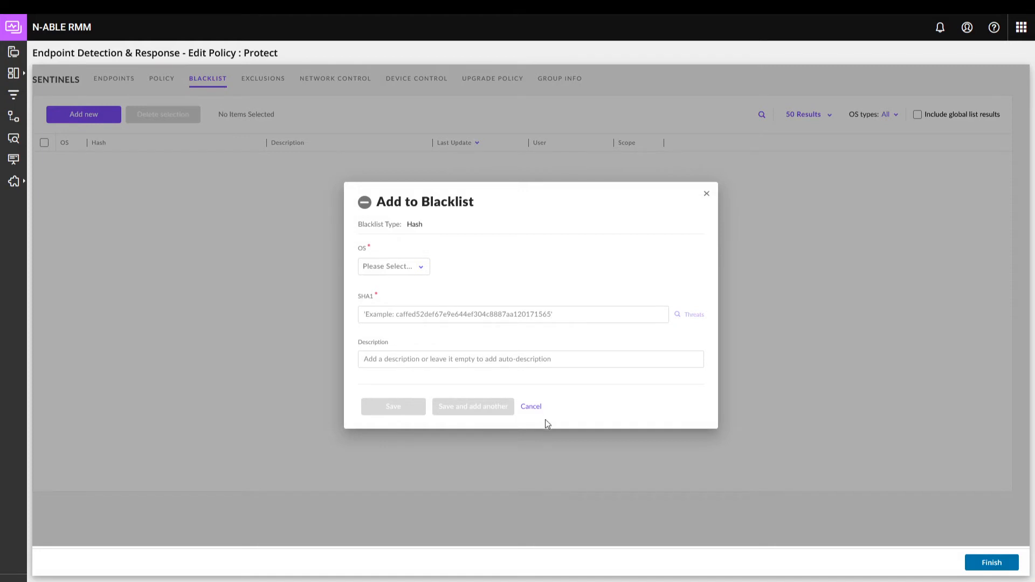
{"action": "left_click", "coordinate": [531, 406]}
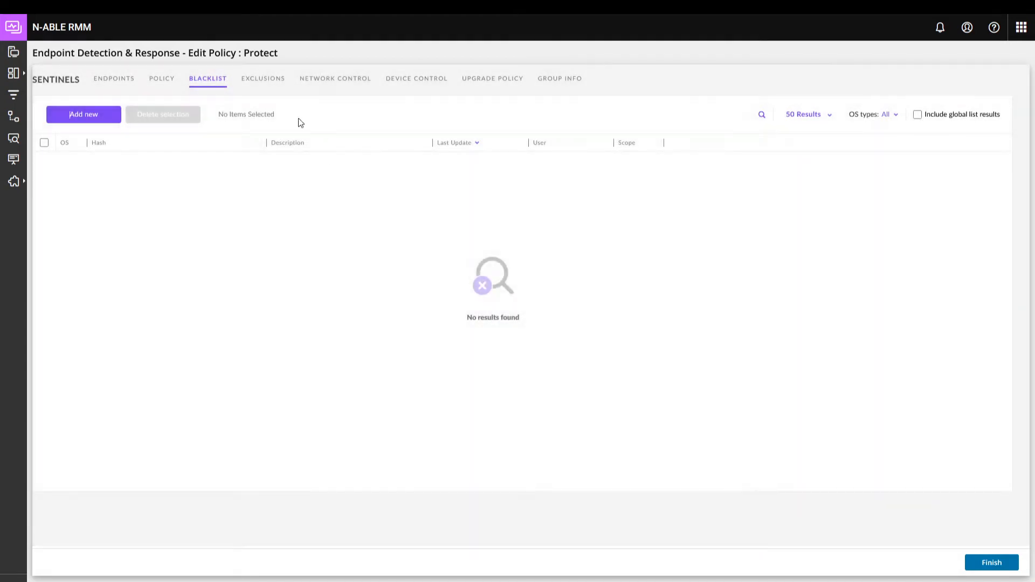
Step: Browse the policy's Exclusions Catalog, preview the Articulate Storyline exclusion, and close the catalog without excluding it
{"action": "left_click", "coordinate": [269, 82]}
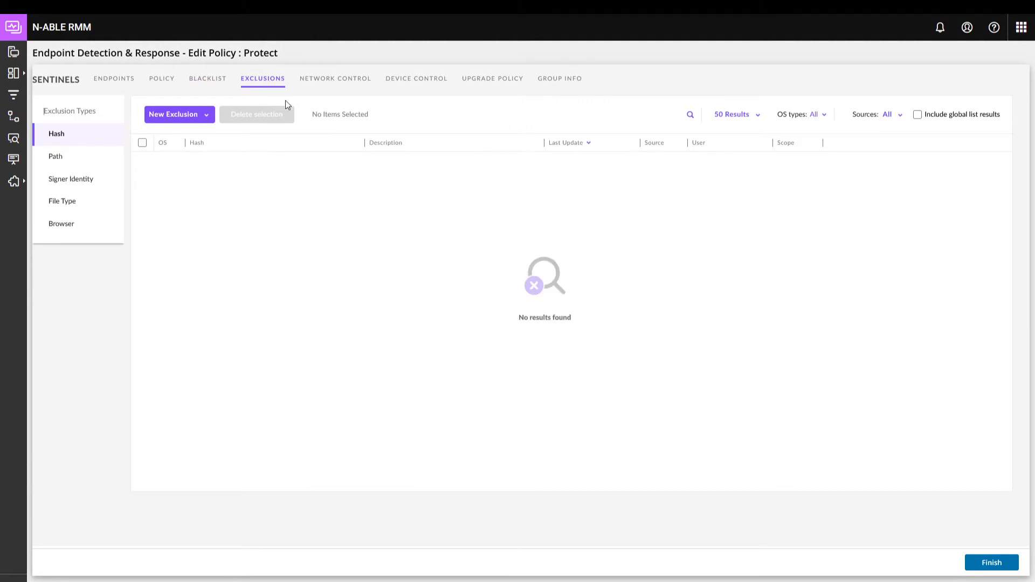
{"action": "left_click", "coordinate": [204, 120]}
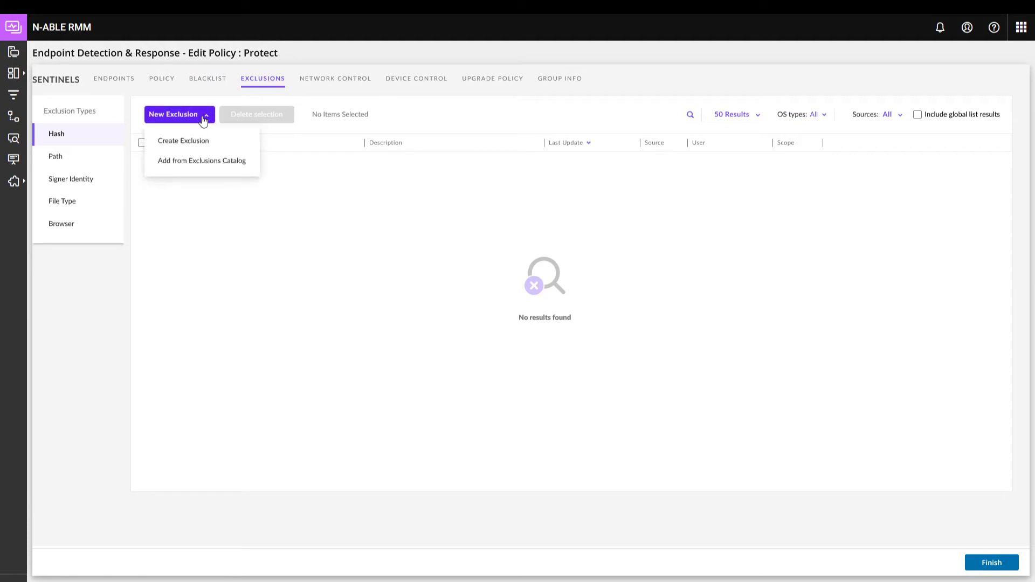
{"action": "left_click", "coordinate": [213, 162]}
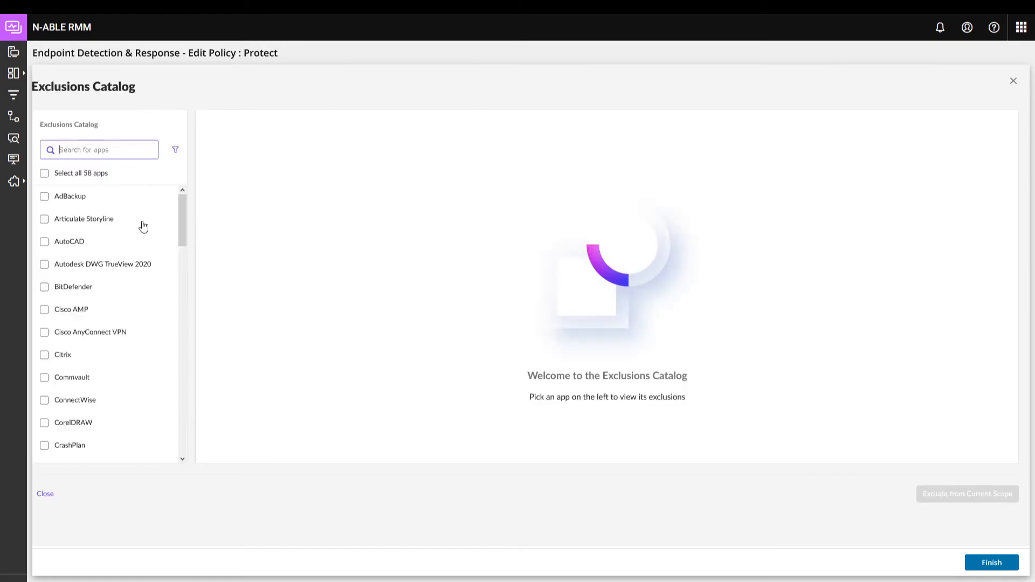
{"action": "left_click", "coordinate": [44, 221]}
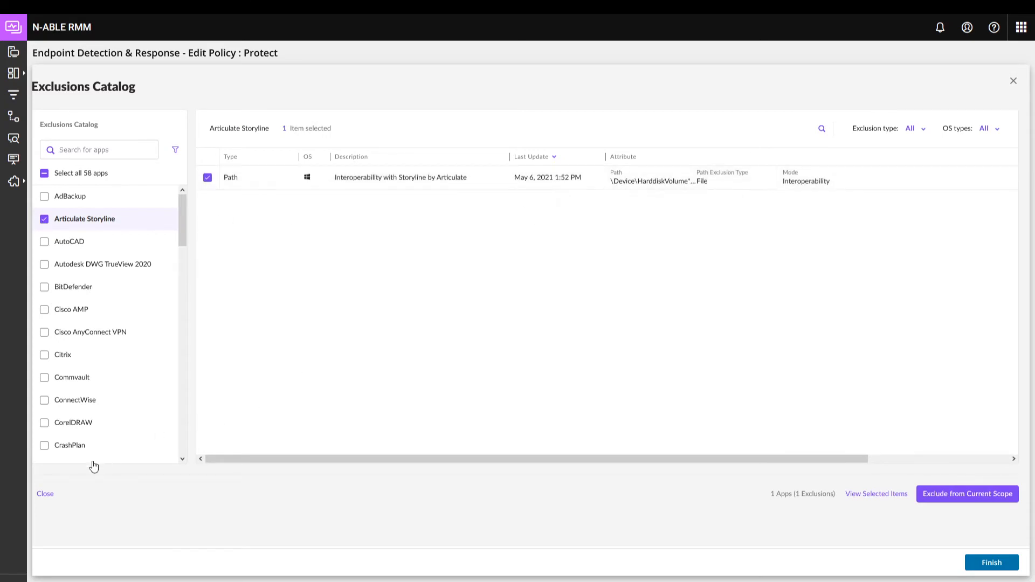
{"action": "left_click", "coordinate": [45, 495]}
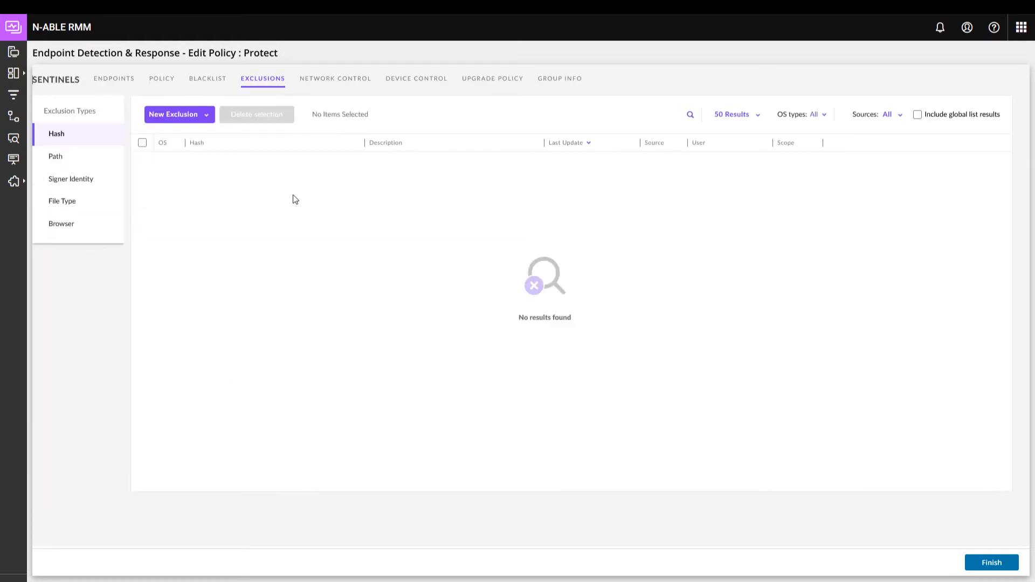
Step: View the Protect policy's network control firewall rules and its device control settings
{"action": "left_click", "coordinate": [345, 81]}
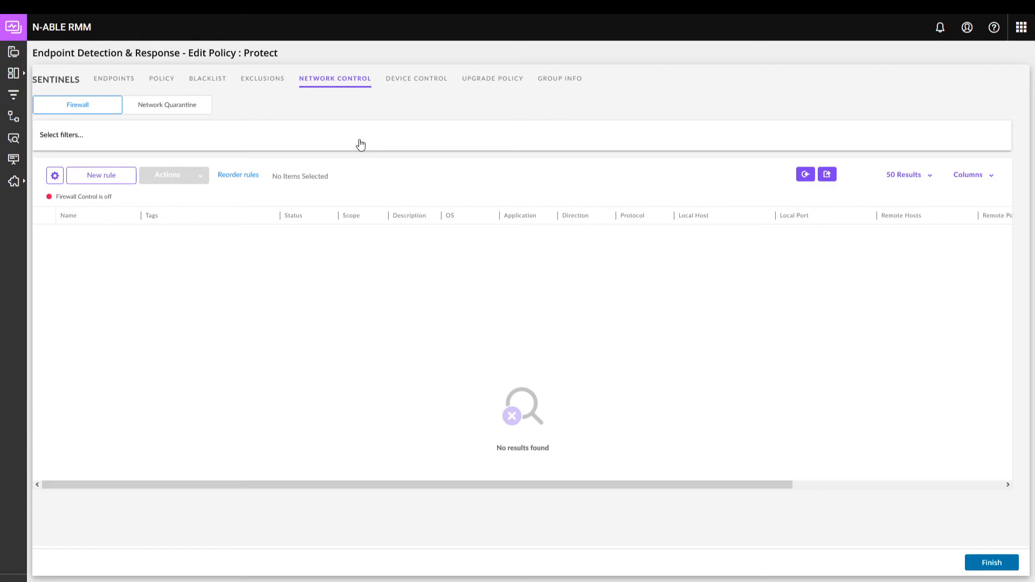
{"action": "left_click", "coordinate": [420, 85]}
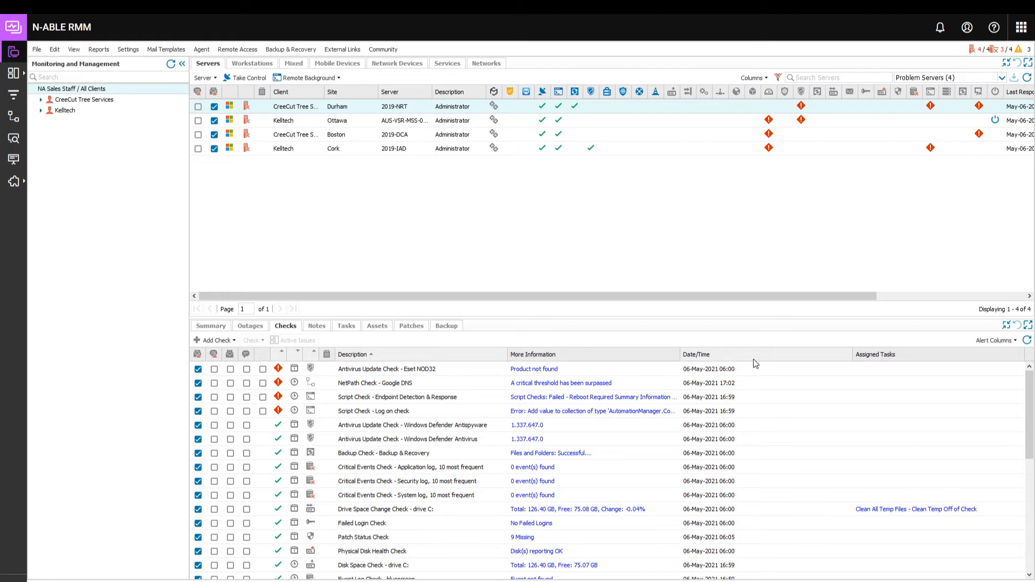
Step: Edit the 2019-NRT server at the Durham site, set its EDR setting to On, and open the EDR policy choices
{"action": "right_click", "coordinate": [445, 104]}
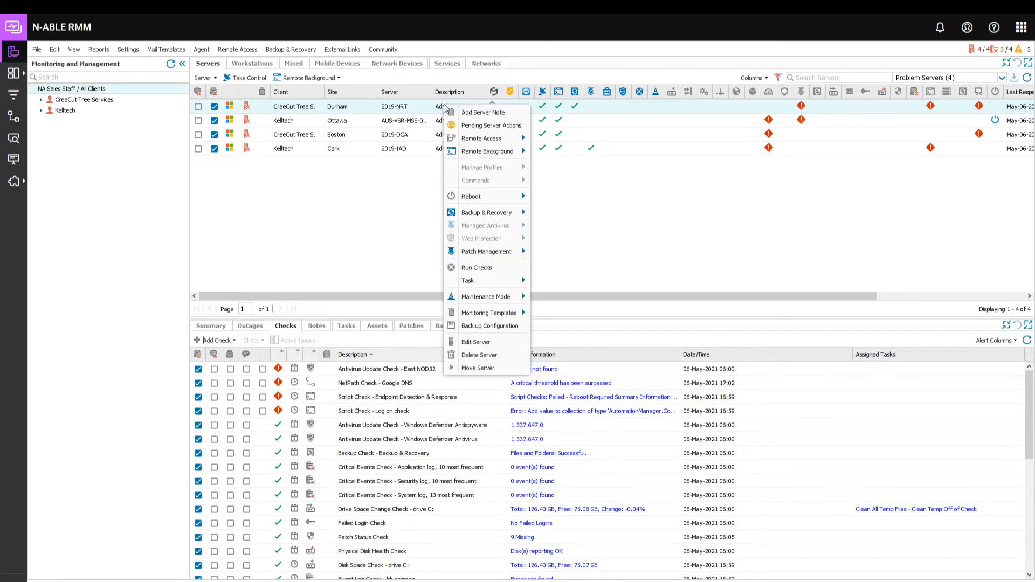
{"action": "left_click", "coordinate": [484, 354]}
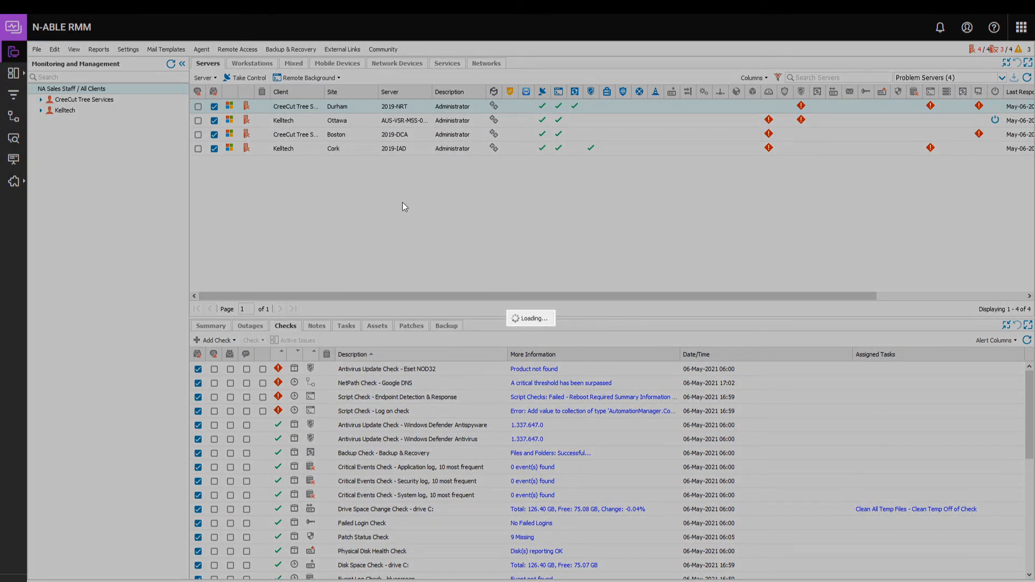
{"action": "left_click", "coordinate": [370, 326]}
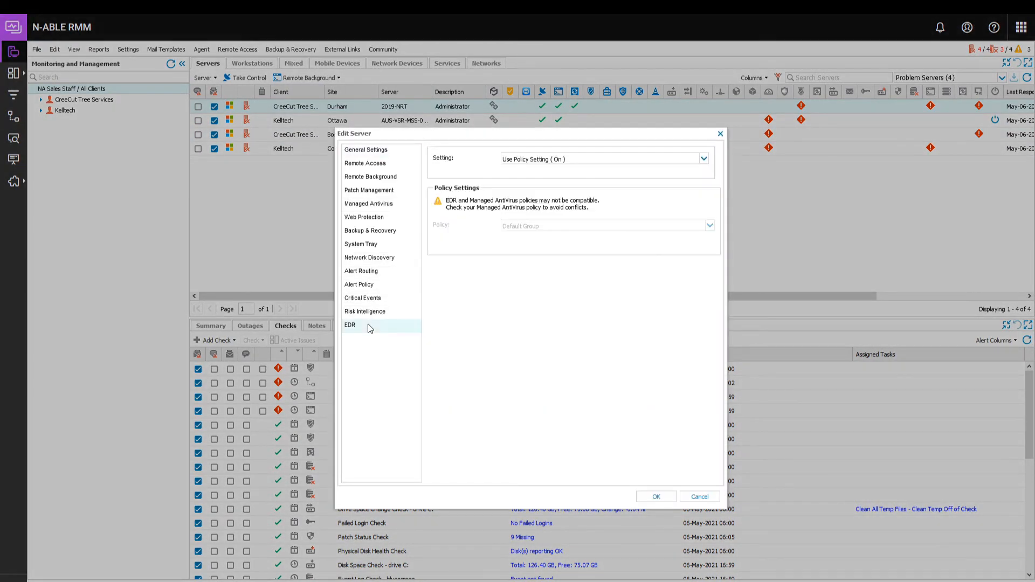
{"action": "left_click", "coordinate": [558, 161]}
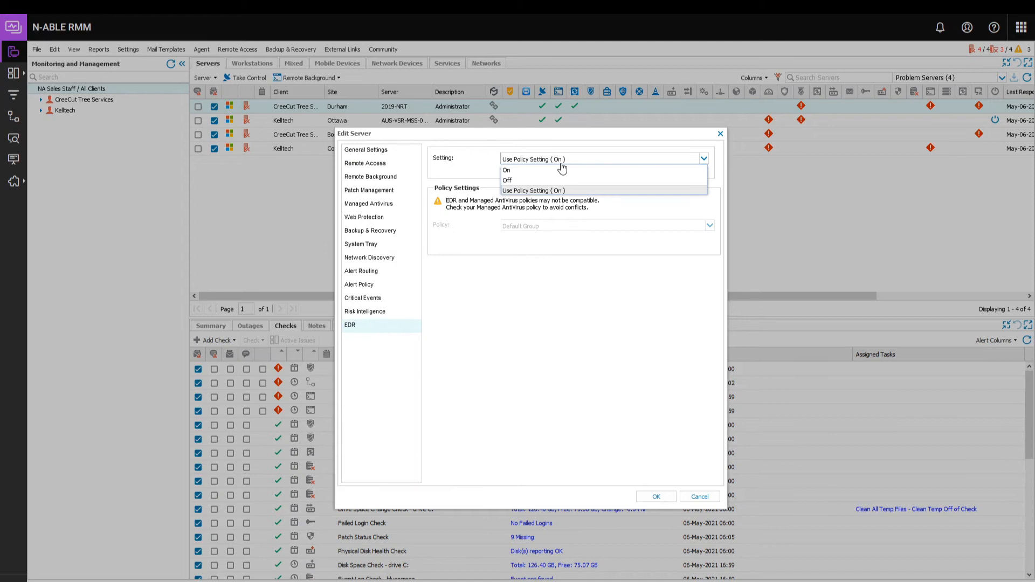
{"action": "left_click", "coordinate": [528, 171]}
{"action": "left_click", "coordinate": [559, 229]}
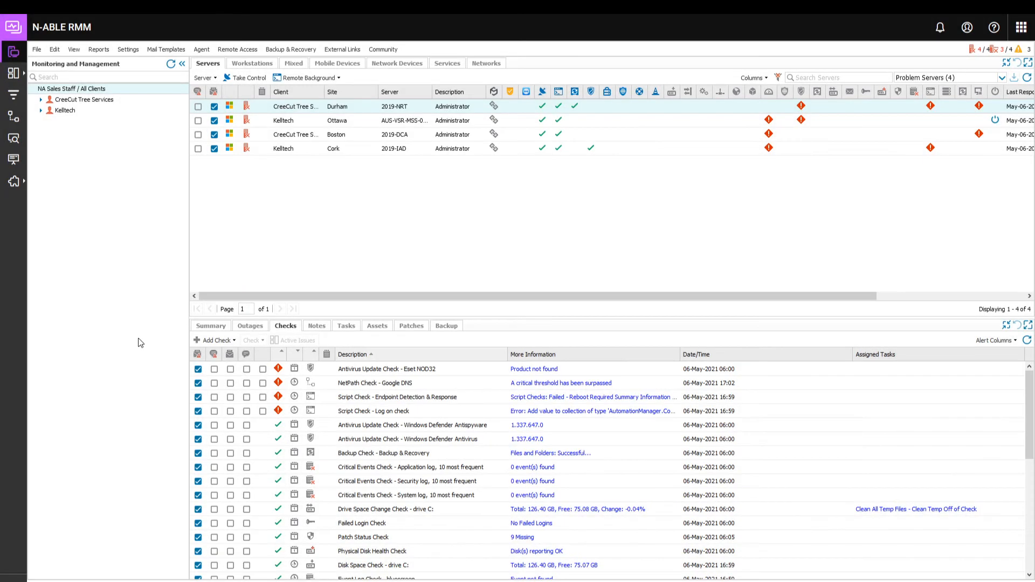
Step: In the bulk EDR settings, set EDR to On for the Boston servers of CreeCut Tree Services and choose their policy
{"action": "mouse_move", "coordinate": [21, 189]}
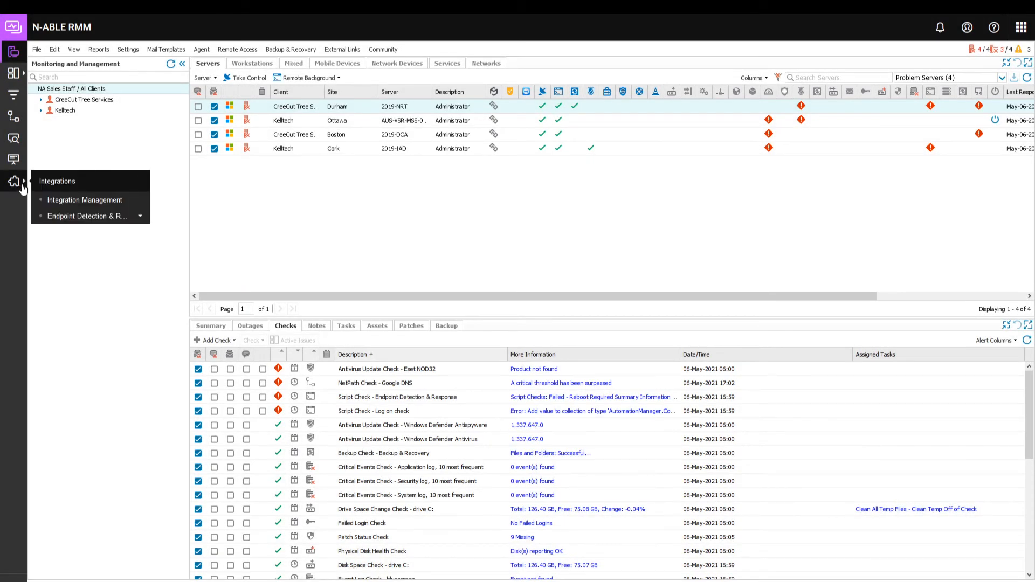
{"action": "left_click", "coordinate": [140, 217]}
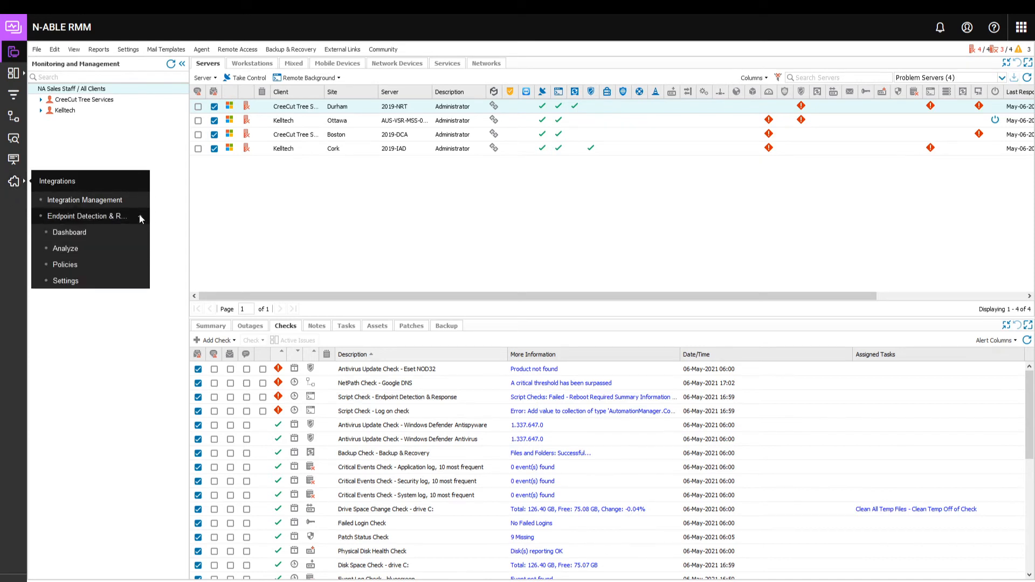
{"action": "left_click", "coordinate": [67, 281]}
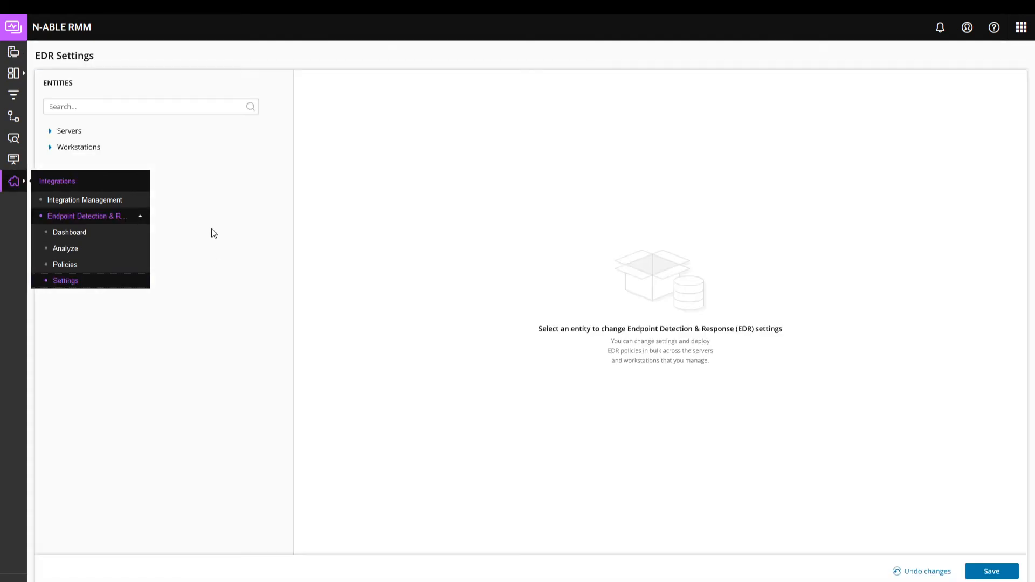
{"action": "left_click", "coordinate": [49, 131]}
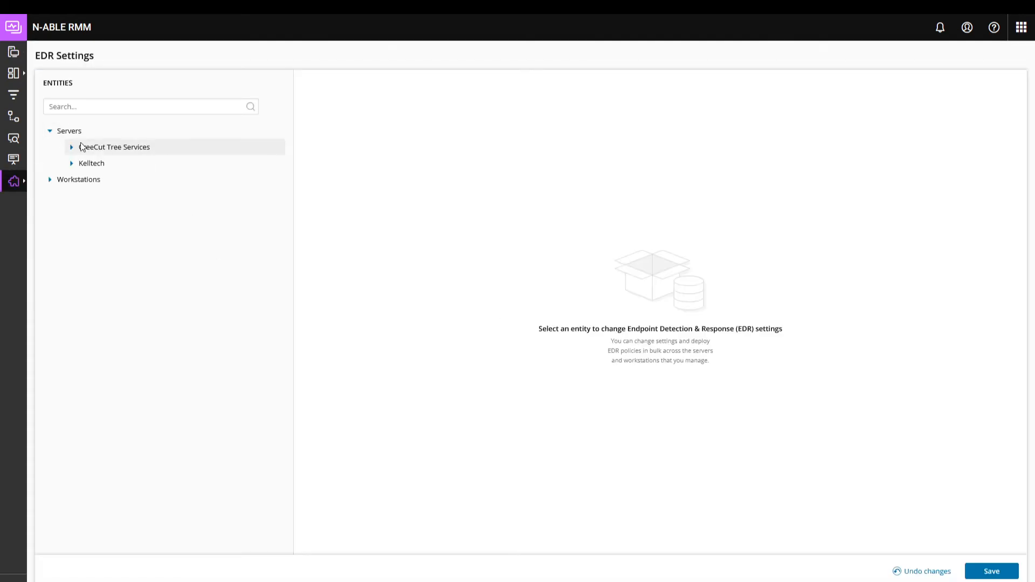
{"action": "left_click", "coordinate": [72, 147]}
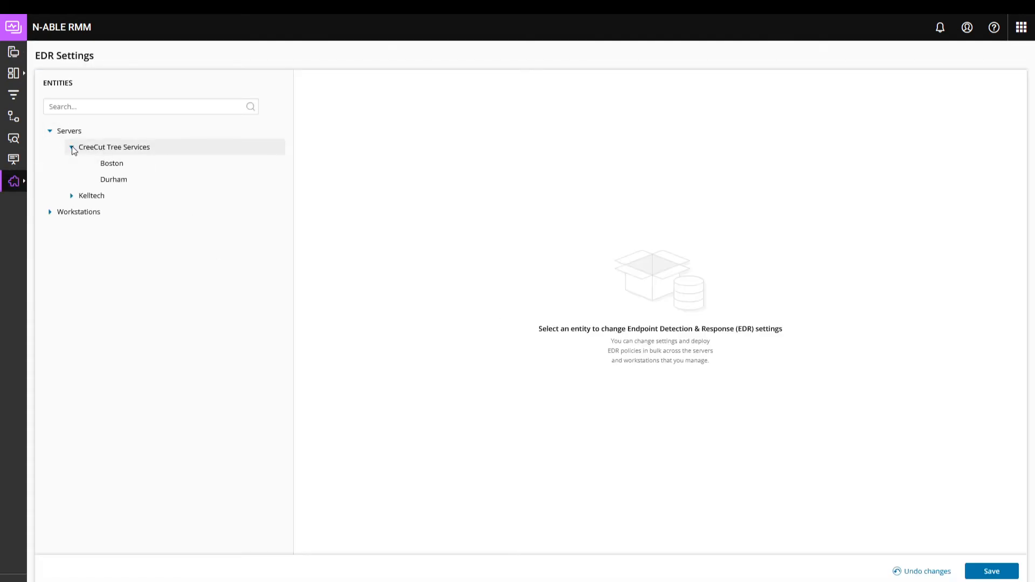
{"action": "left_click", "coordinate": [114, 168]}
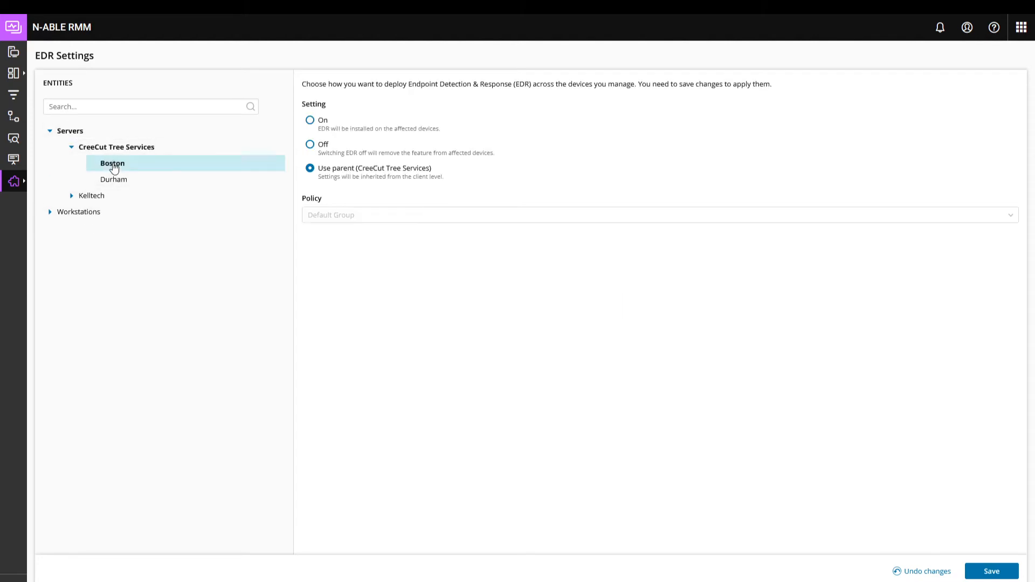
{"action": "left_click", "coordinate": [308, 125]}
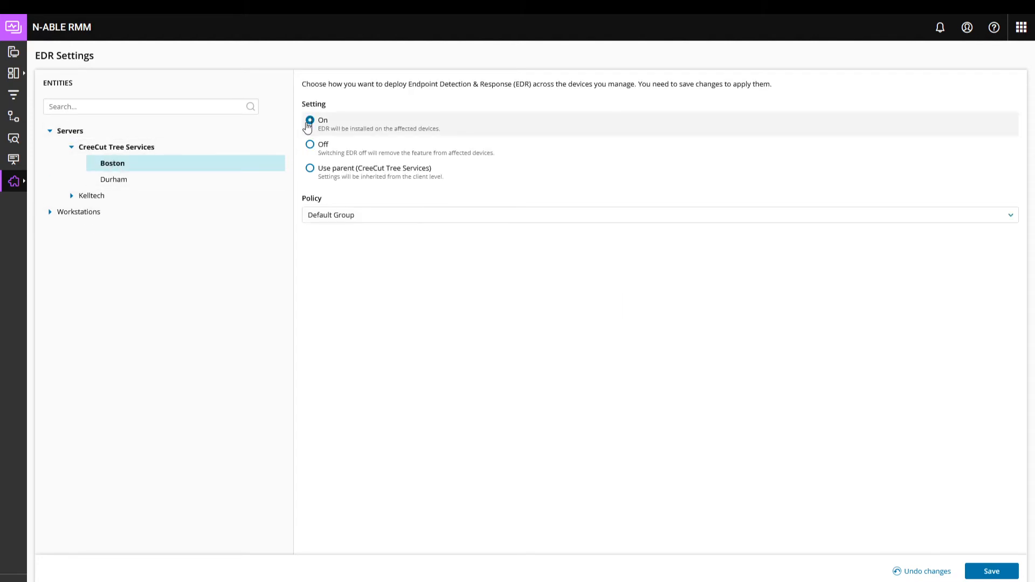
{"action": "left_click", "coordinate": [356, 216]}
{"action": "left_click", "coordinate": [338, 253]}
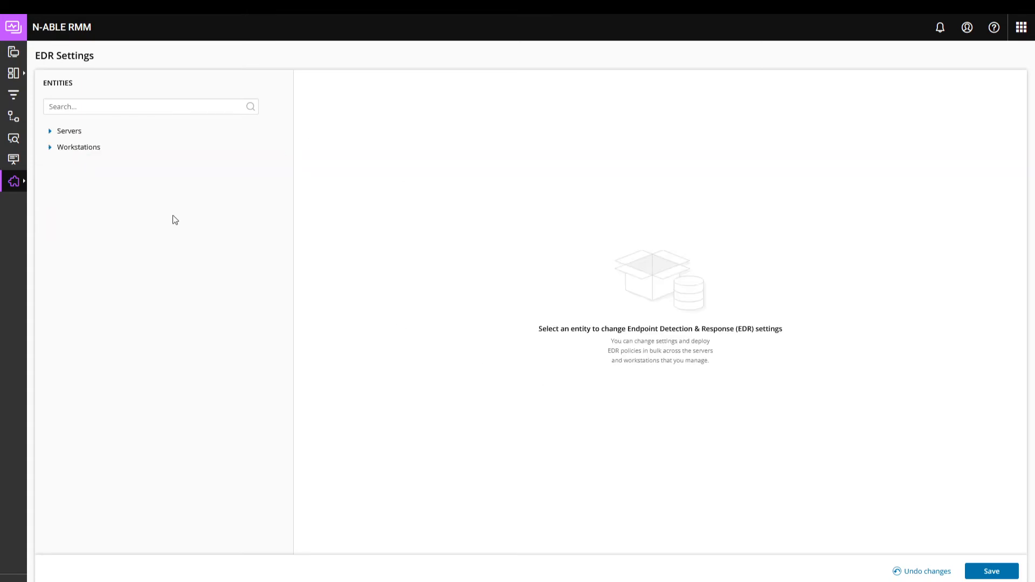
Step: Return to the server monitoring view and read the details of the Endpoint Detection & Response script check for 2019-NRT
{"action": "left_click", "coordinate": [14, 53]}
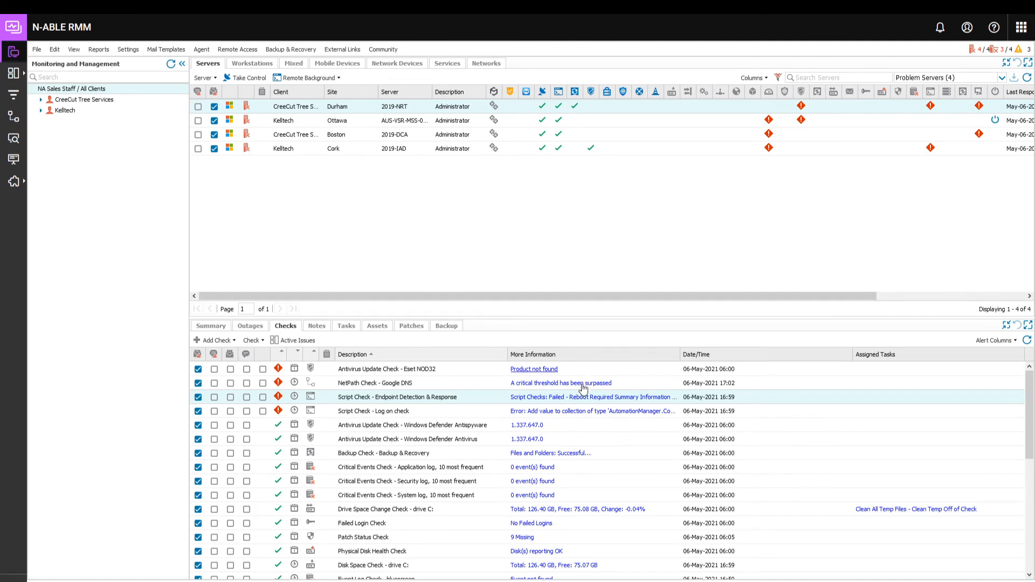
{"action": "left_click", "coordinate": [571, 400]}
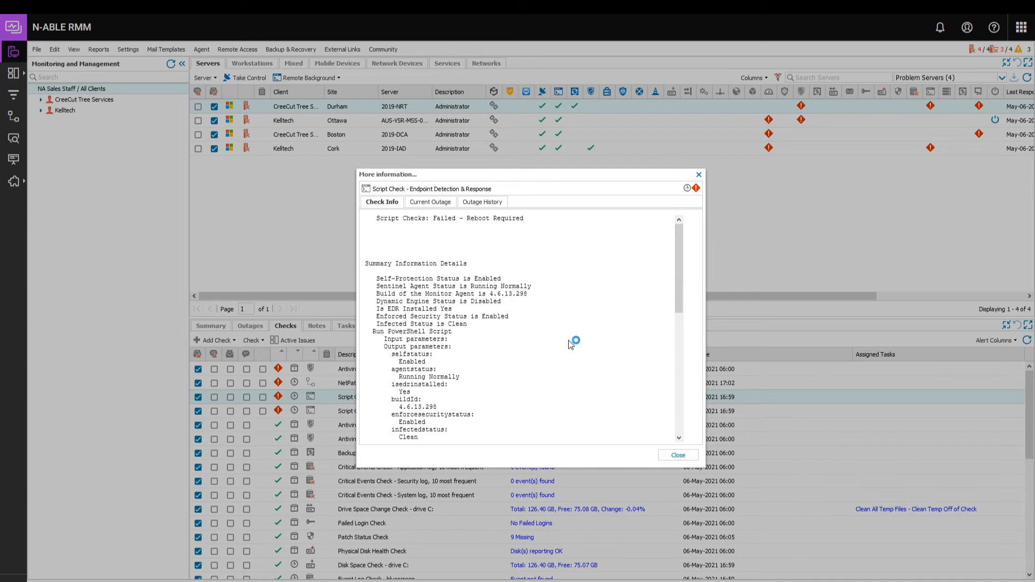
{"action": "left_click_drag", "start_coordinate": [678, 296], "coordinate": [683, 322]}
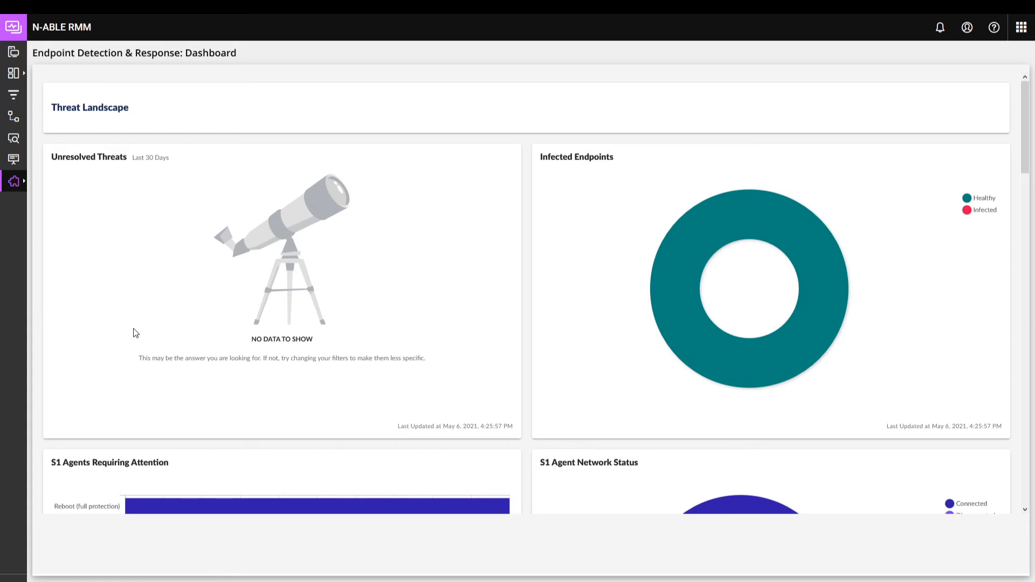
Step: Examine the Endpoint Detection & Response dashboard's charts for threats, infected endpoints, agents requiring attention and agent network status
{"action": "scroll", "coordinate": [136, 333], "scroll_direction": "down", "scroll_amount": 1}
{"action": "scroll", "coordinate": [136, 333], "scroll_direction": "down", "scroll_amount": 1}
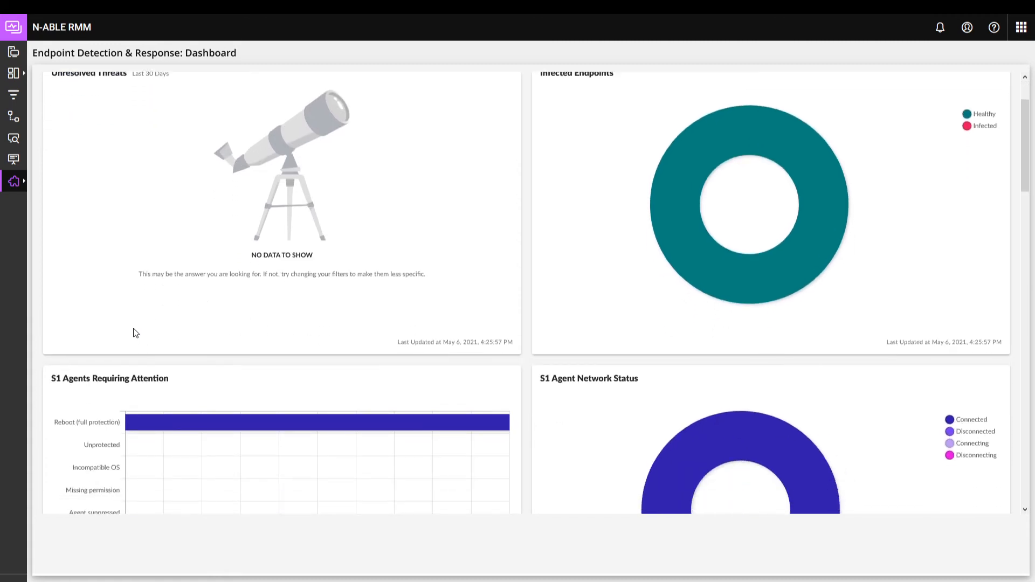
{"action": "scroll", "coordinate": [136, 333], "scroll_direction": "down", "scroll_amount": 3}
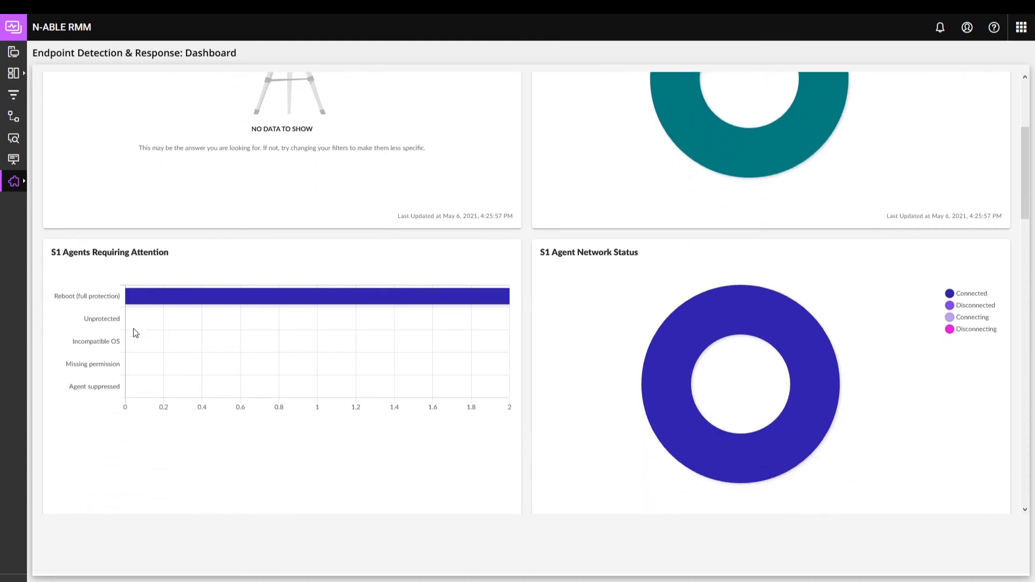
{"action": "scroll", "coordinate": [135, 333], "scroll_direction": "down", "scroll_amount": 1}
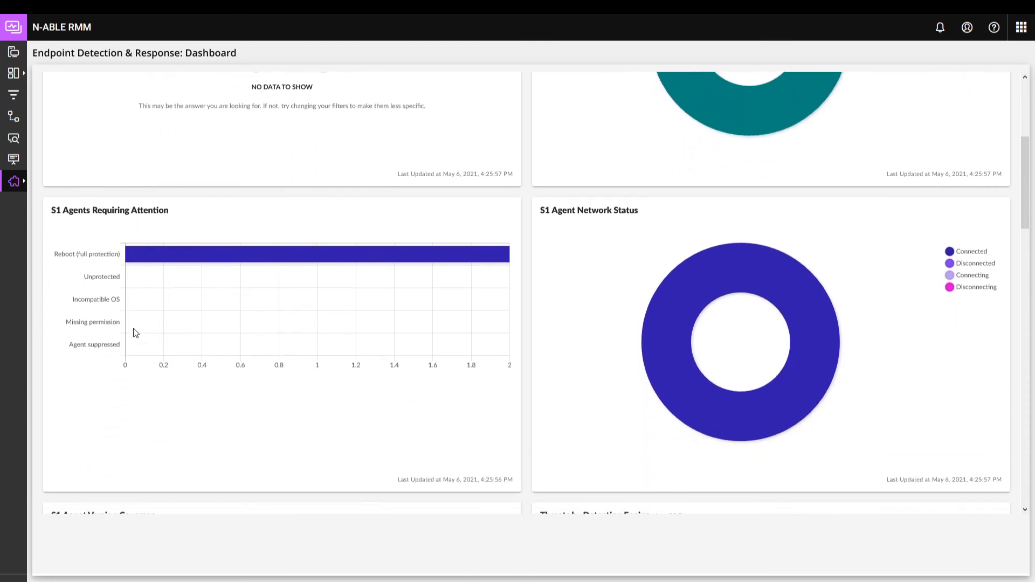
Step: Review the agent version coverage and threats by detection engine charts on the Endpoint Detection & Response dashboard
{"action": "scroll", "coordinate": [136, 333], "scroll_direction": "down", "scroll_amount": 1}
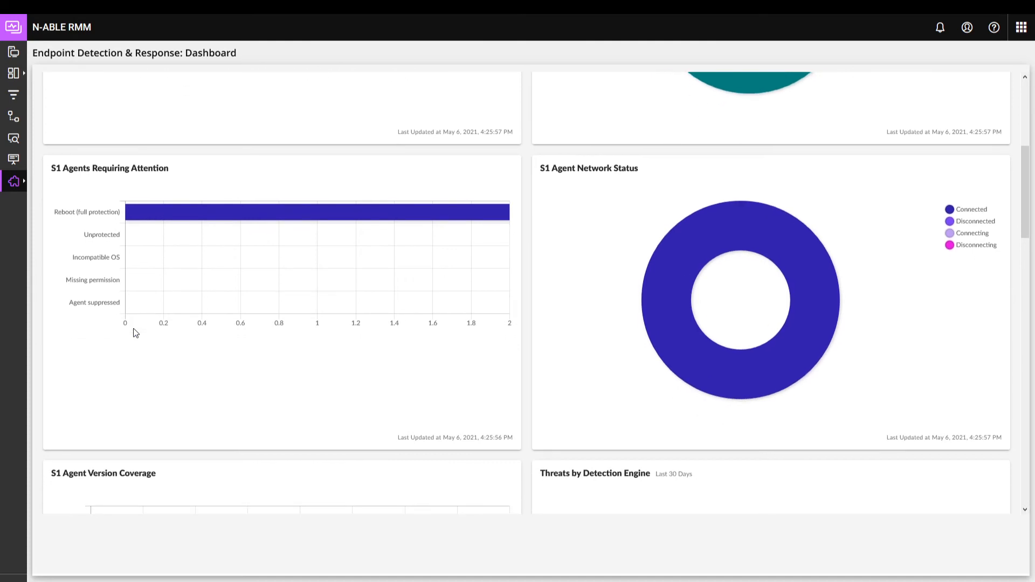
{"action": "scroll", "coordinate": [136, 333], "scroll_direction": "down", "scroll_amount": 3}
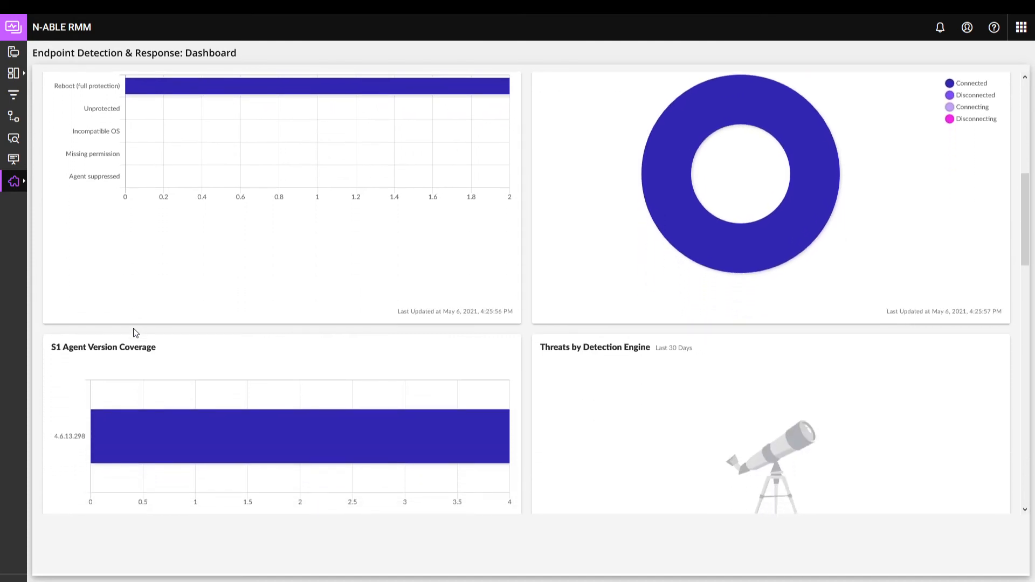
Step: Show the Endpoint Detection & Response threats list for analysis and review its available filter criteria
{"action": "mouse_move", "coordinate": [13, 181]}
{"action": "left_click", "coordinate": [62, 252]}
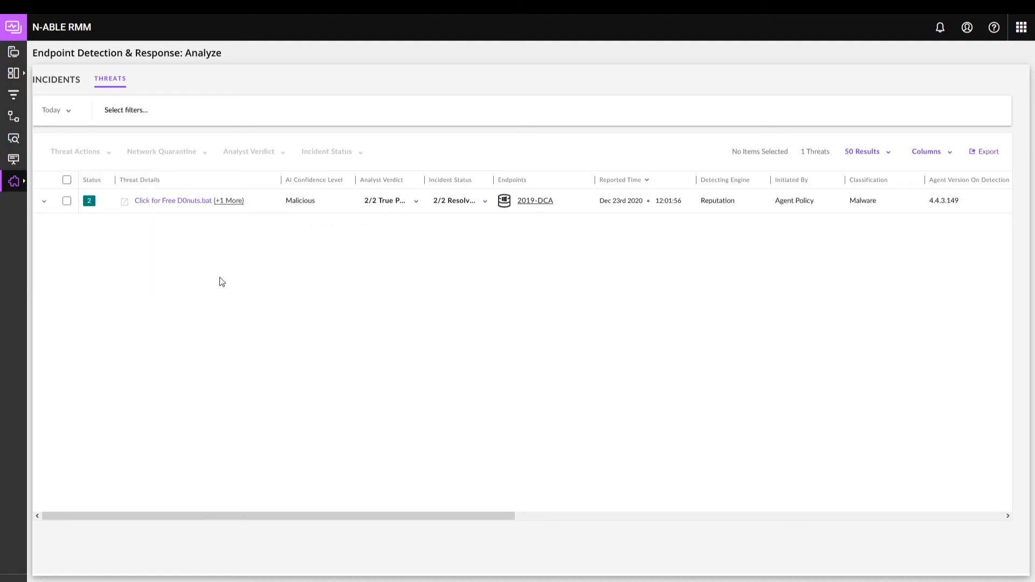
{"action": "left_click", "coordinate": [123, 111]}
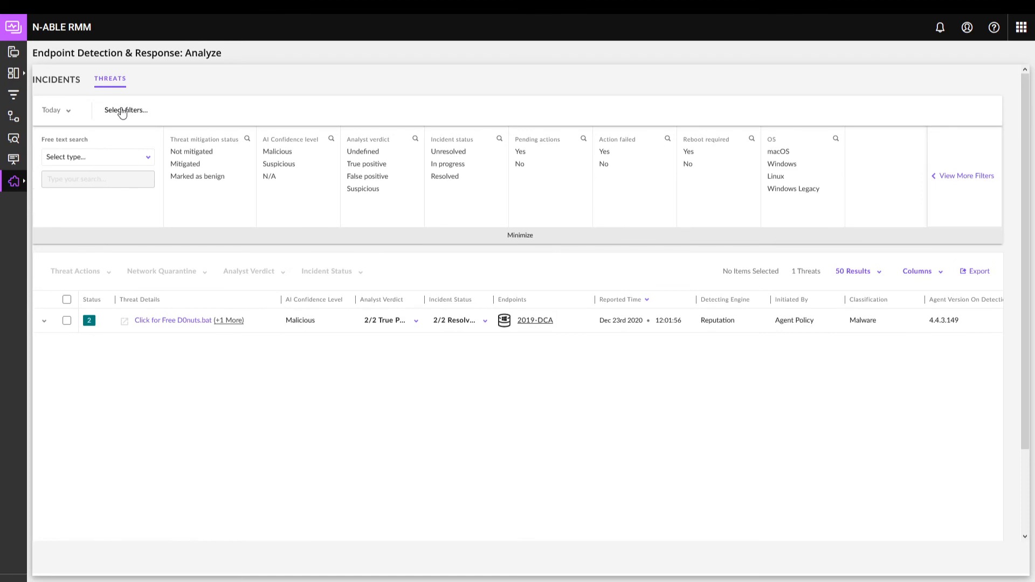
{"action": "left_click", "coordinate": [123, 111]}
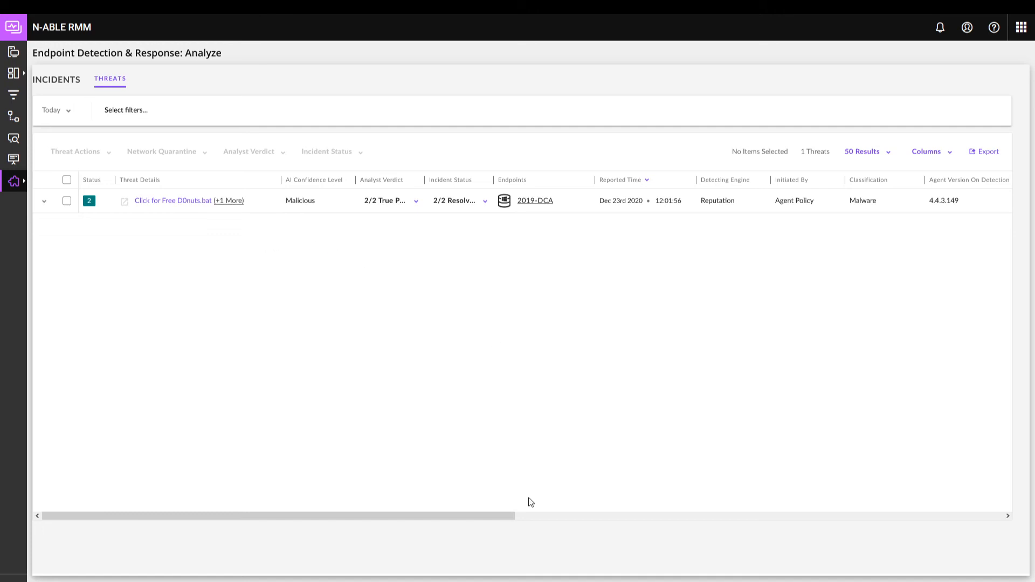
Step: Look over the threat list's columns and inspect the expanded summary of the Click for Free D0nuts.bat threat
{"action": "left_click_drag", "start_coordinate": [503, 519], "coordinate": [404, 526]}
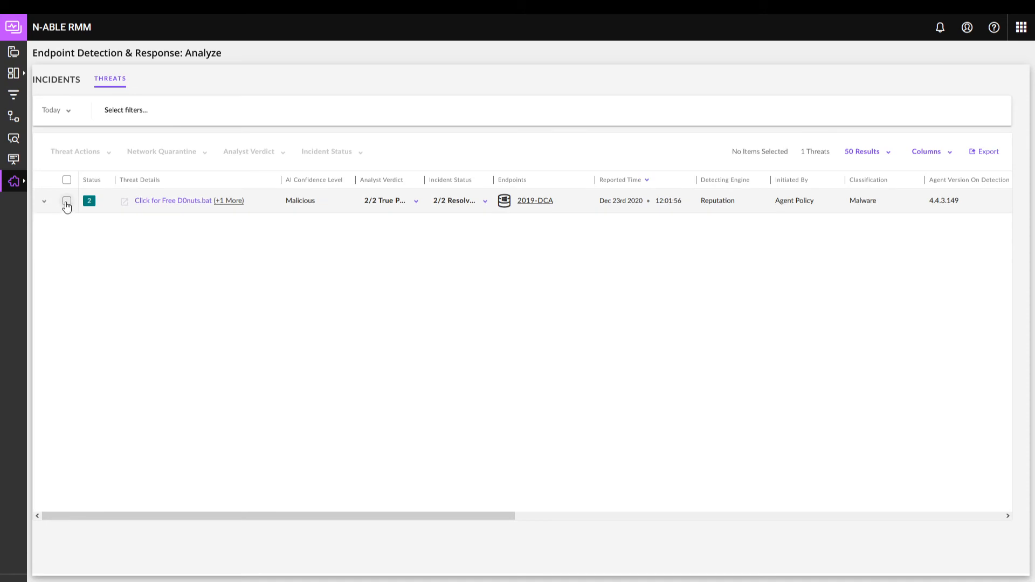
{"action": "left_click", "coordinate": [45, 203]}
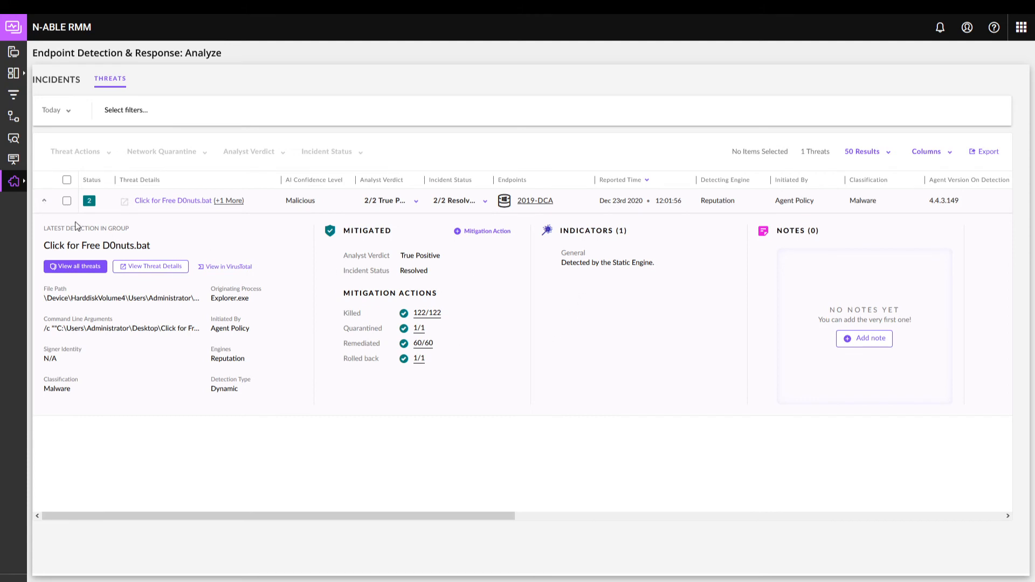
{"action": "left_click", "coordinate": [42, 201]}
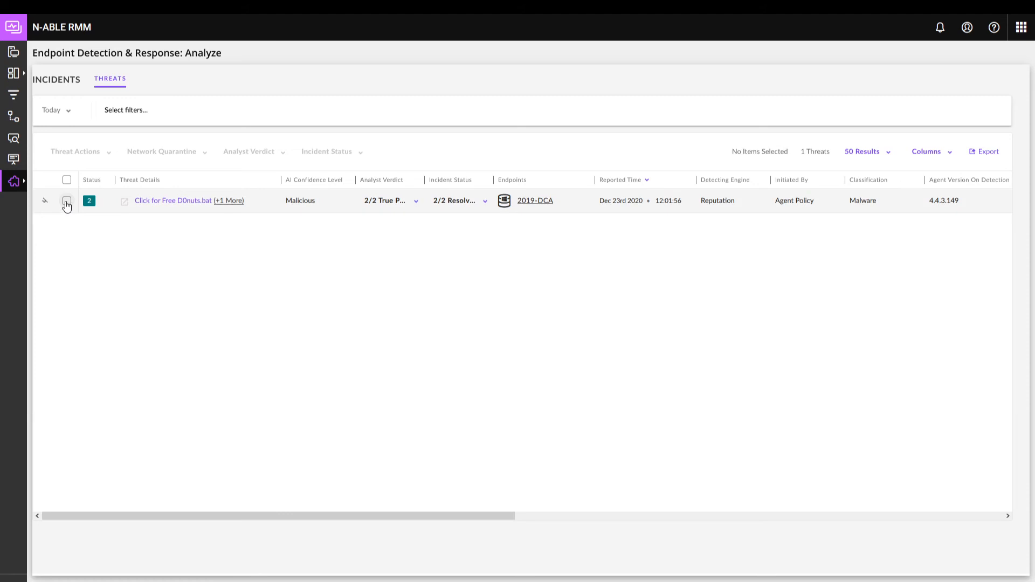
Step: Select the Click for Free D0nuts.bat threat and review its mitigation action options without applying any
{"action": "left_click", "coordinate": [67, 201]}
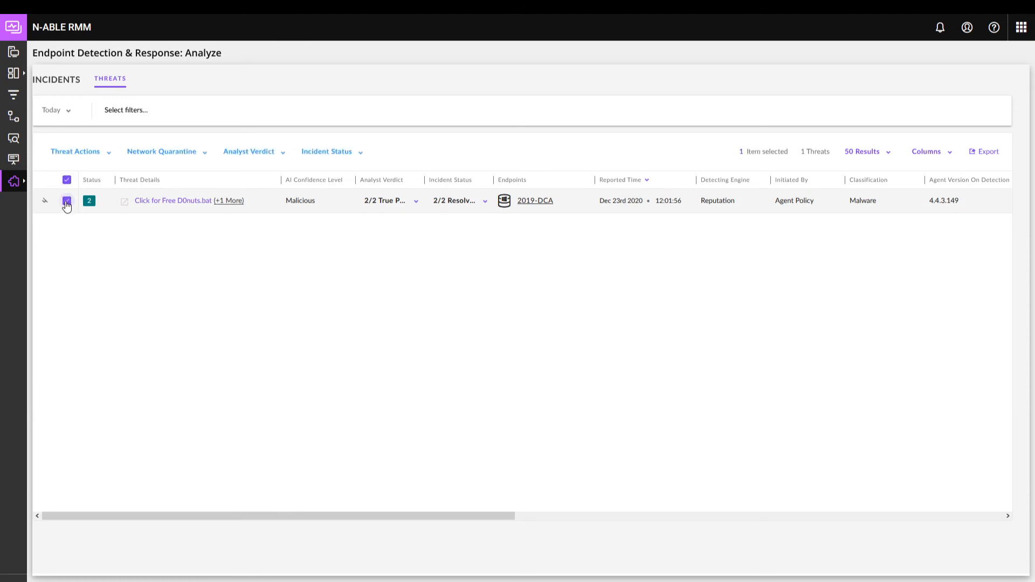
{"action": "left_click", "coordinate": [109, 157]}
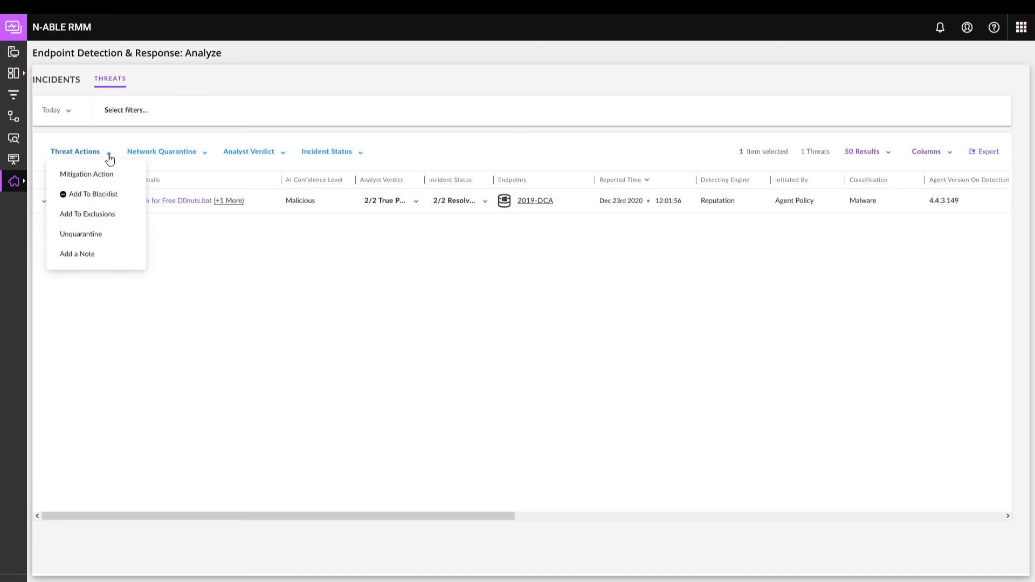
{"action": "left_click", "coordinate": [106, 180]}
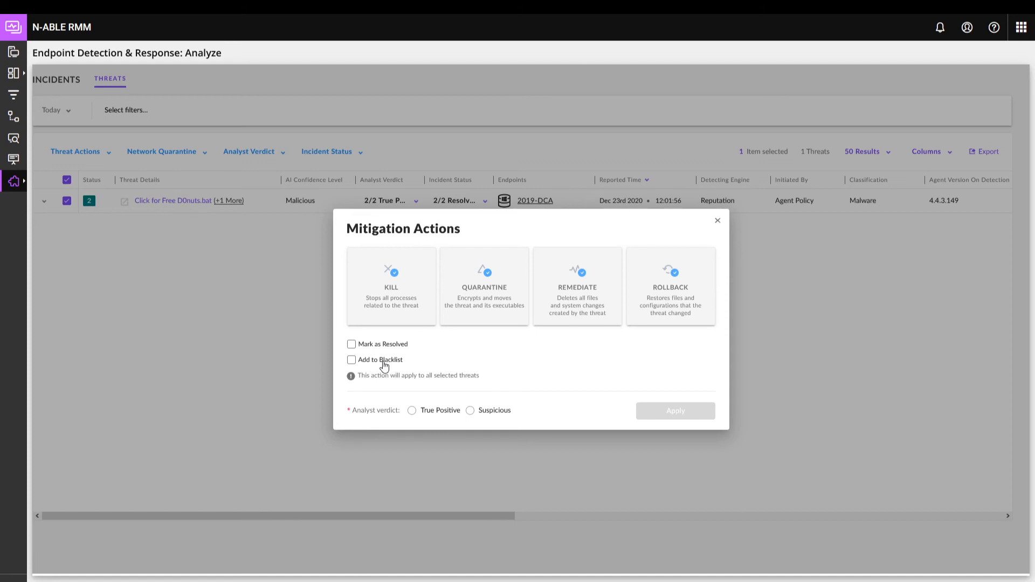
{"action": "left_click", "coordinate": [717, 220]}
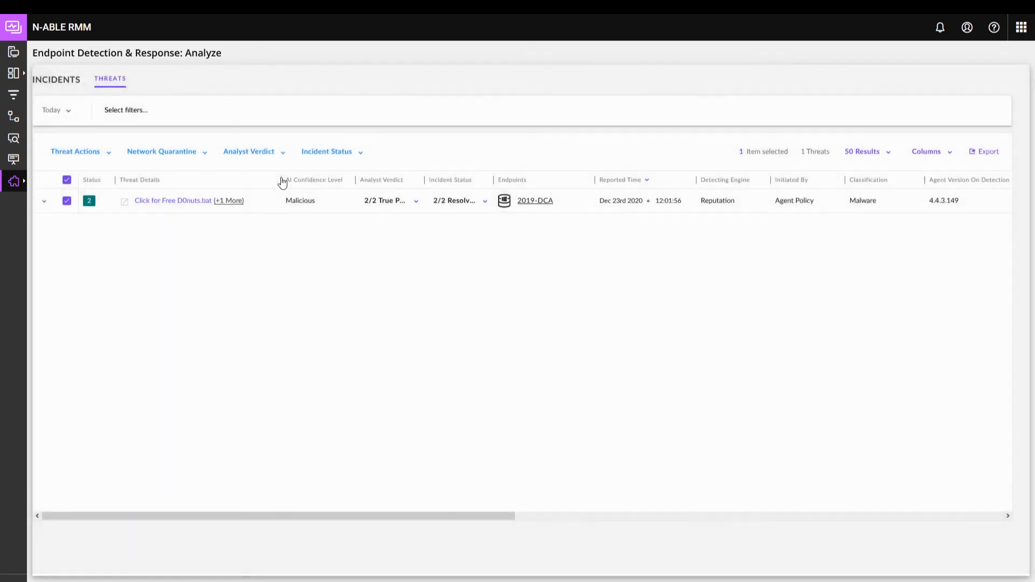
Step: Review the network quarantine, analyst verdict and incident status choices for the selected threat
{"action": "left_click", "coordinate": [203, 157]}
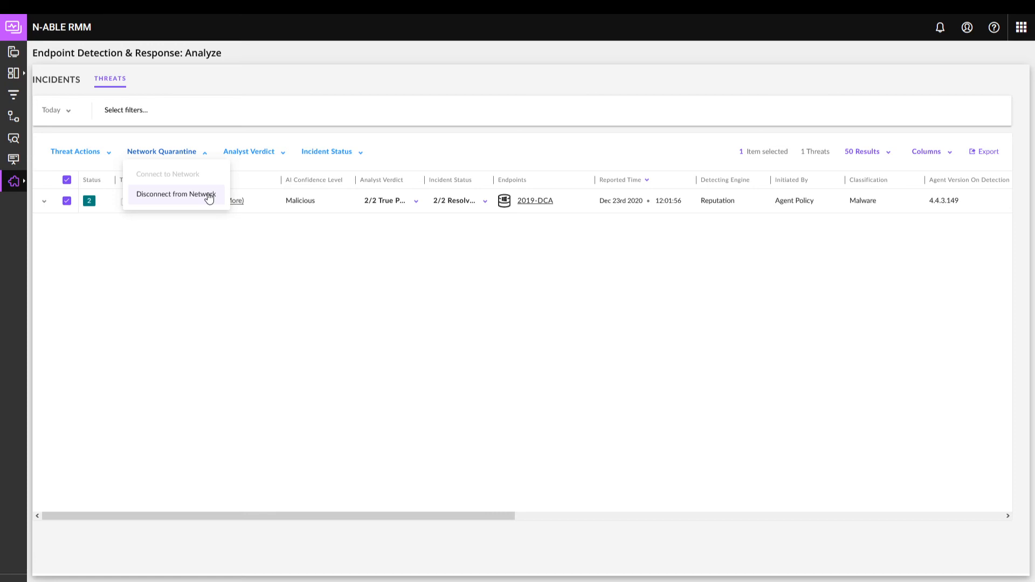
{"action": "mouse_move", "coordinate": [180, 175]}
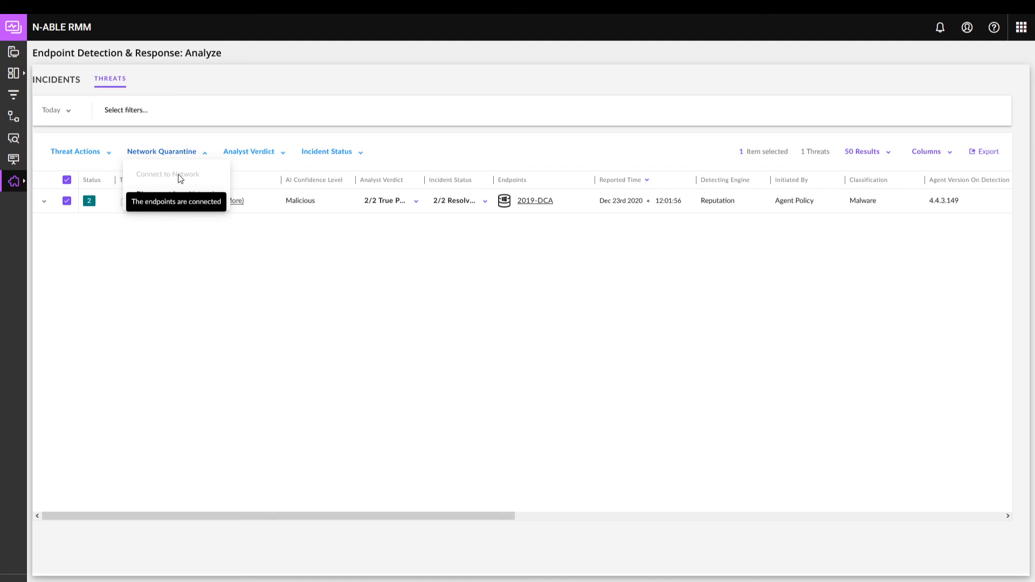
{"action": "left_click", "coordinate": [284, 157]}
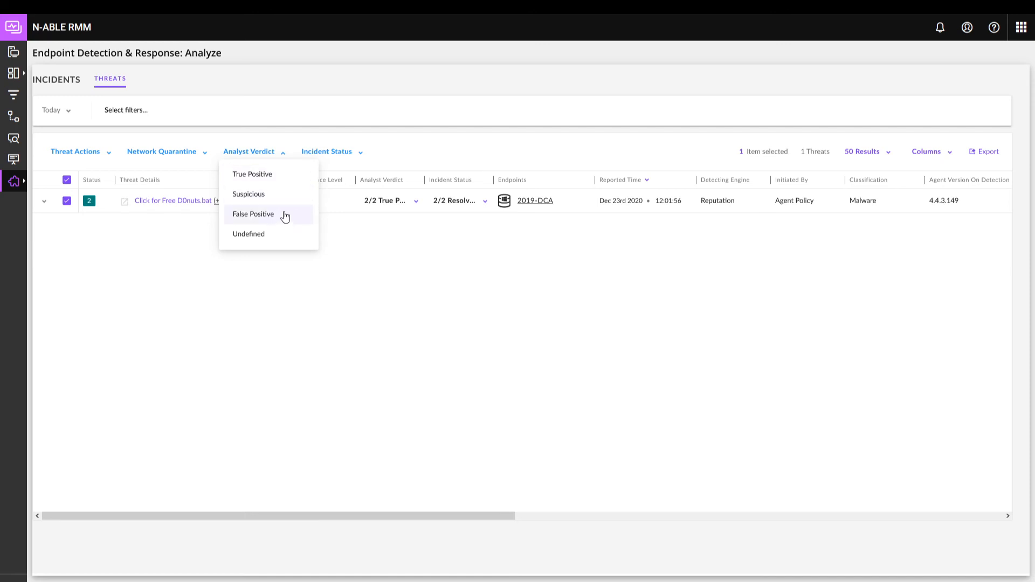
{"action": "left_click", "coordinate": [361, 155]}
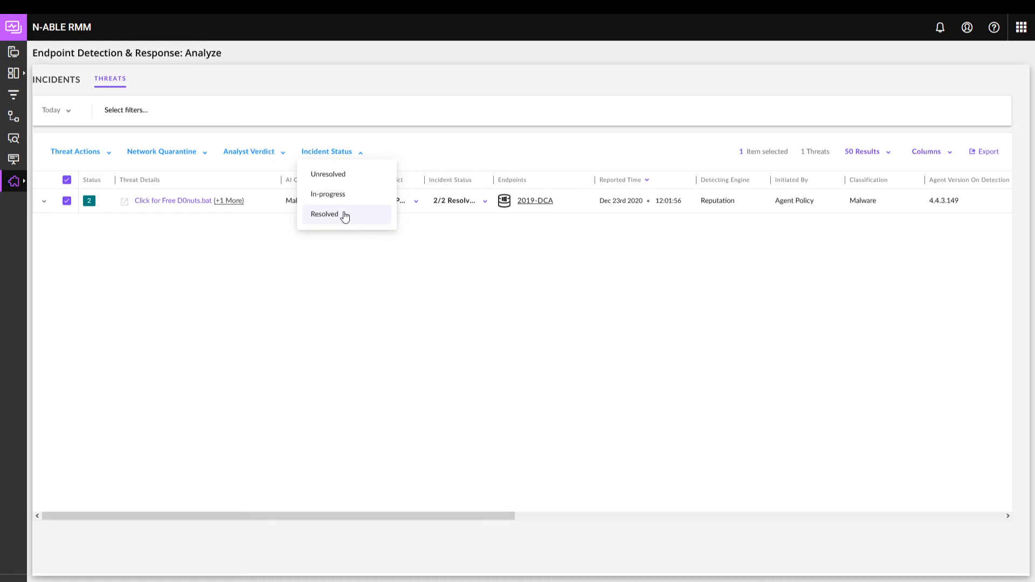
Step: Open the full overview of the Click for Free D0nuts.bat threat and review its mitigation options without applying any
{"action": "left_click", "coordinate": [171, 202]}
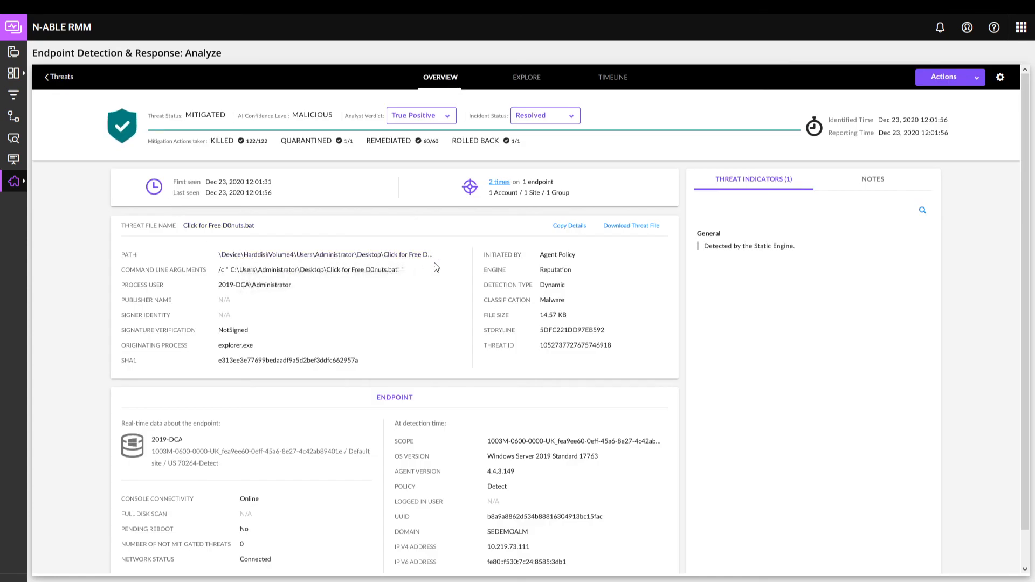
{"action": "left_click", "coordinate": [973, 81]}
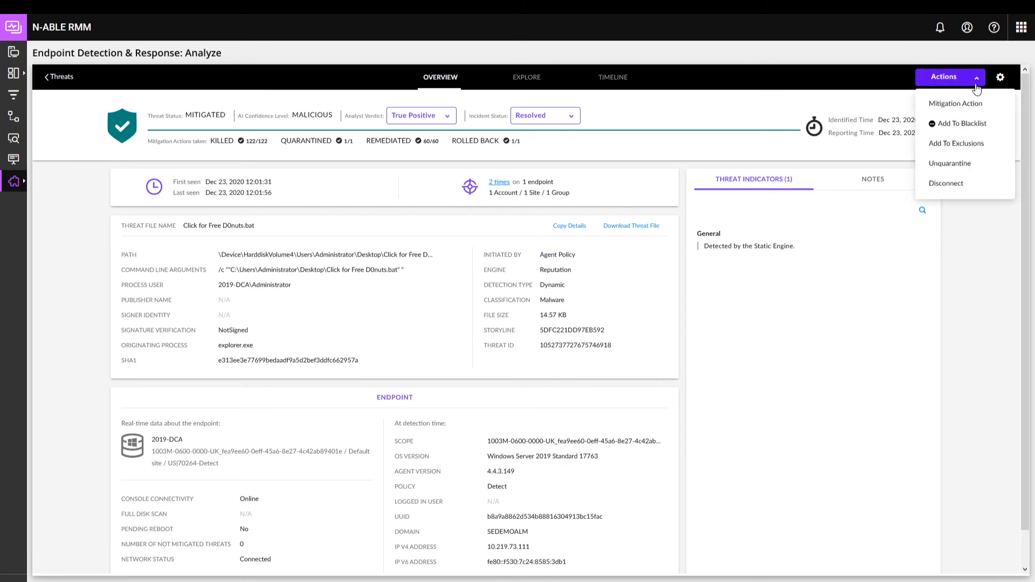
{"action": "left_click", "coordinate": [955, 103]}
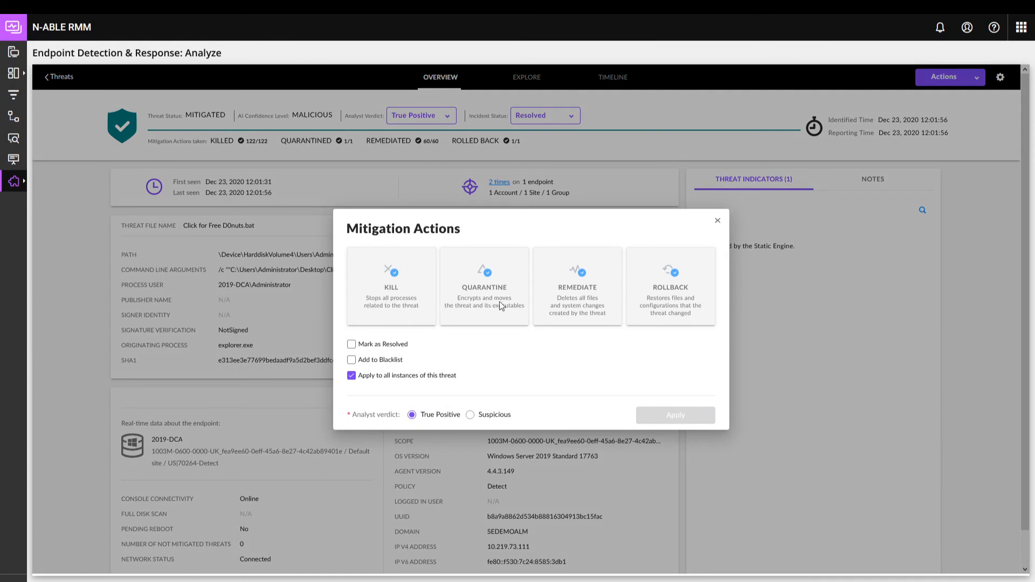
{"action": "left_click", "coordinate": [717, 220]}
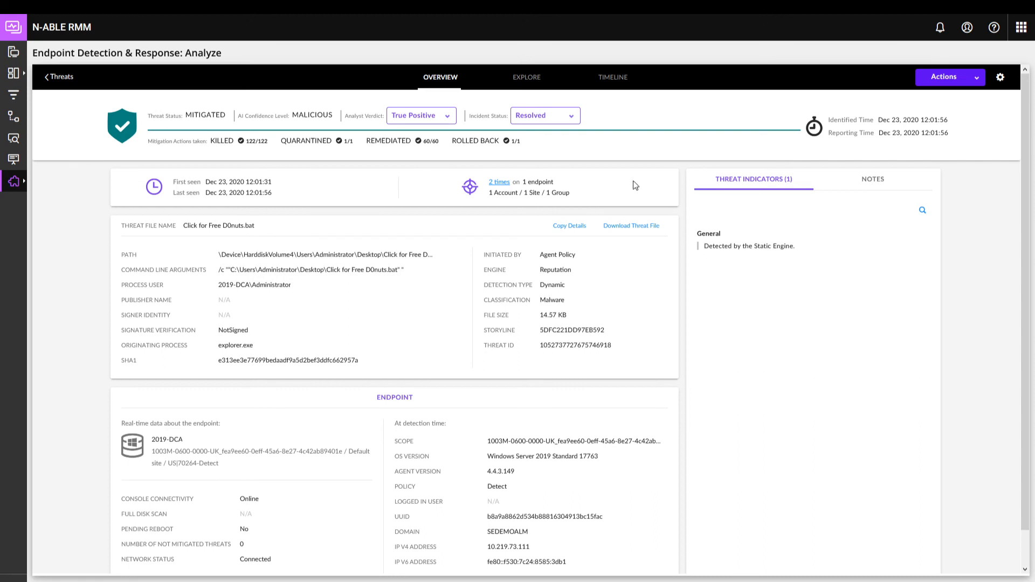
Step: Explore the threat's process tree with five more child processes loaded, and review its event timeline
{"action": "left_click", "coordinate": [534, 86]}
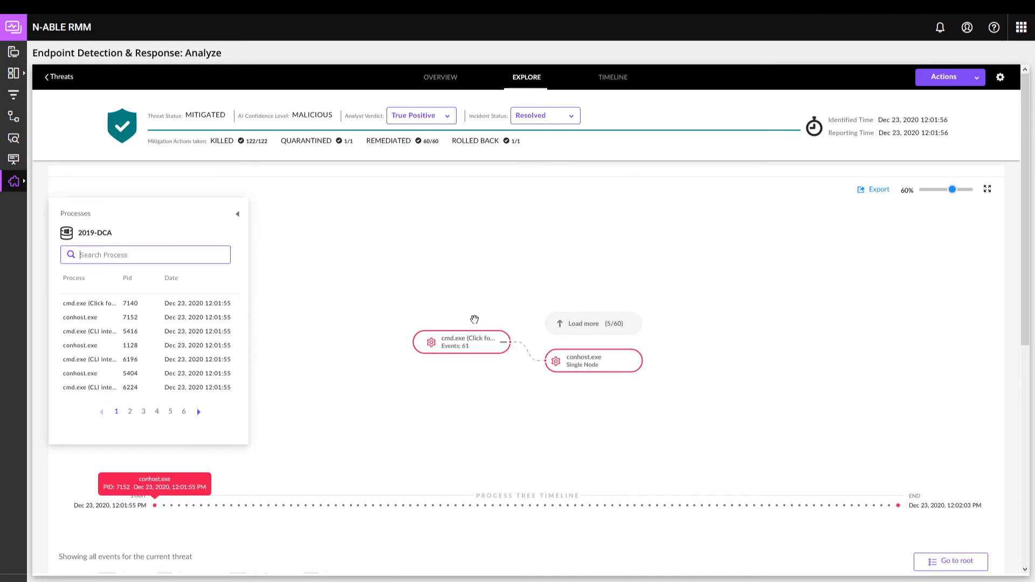
{"action": "left_click", "coordinate": [576, 329]}
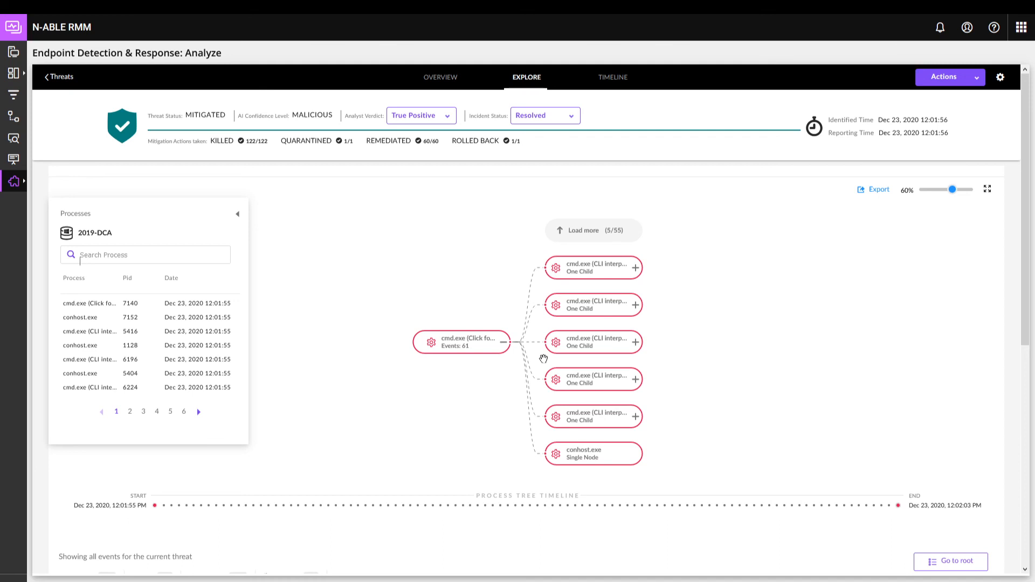
{"action": "left_click", "coordinate": [613, 78]}
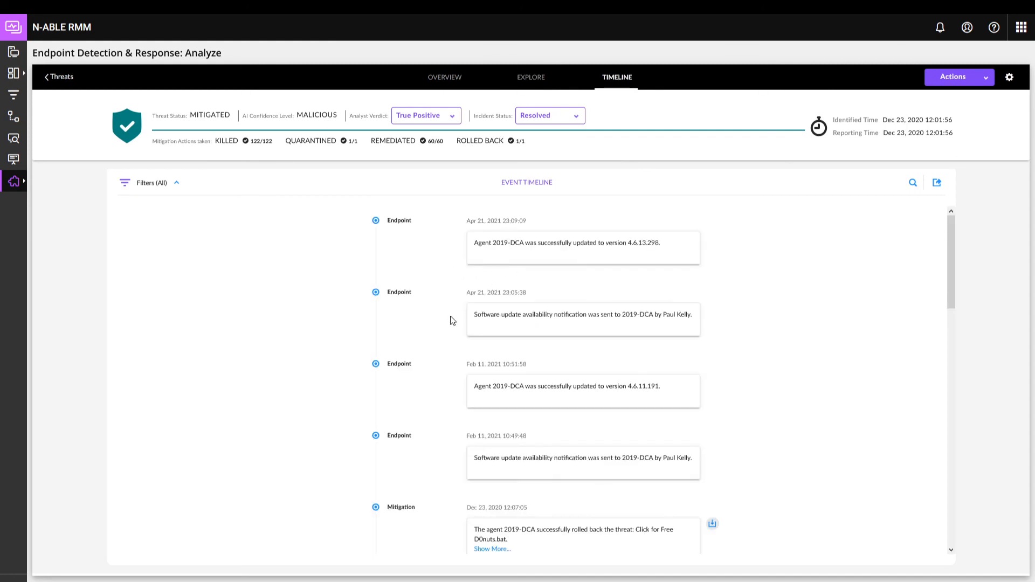
{"action": "scroll", "coordinate": [452, 321], "scroll_direction": "down", "scroll_amount": 1}
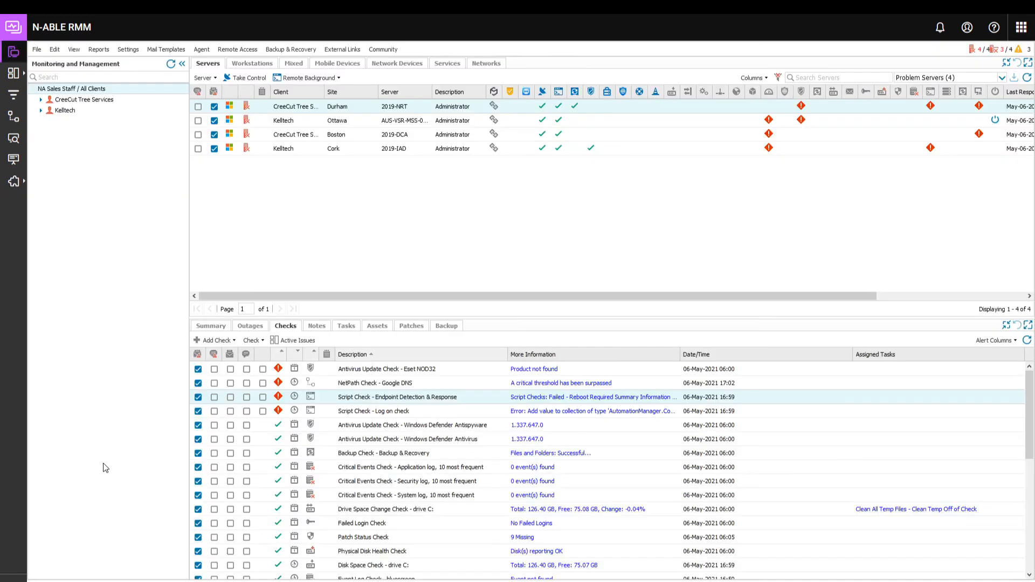
Step: View the Endpoint Detection & Response entry in Integration Management, and return to the server monitoring view
{"action": "mouse_move", "coordinate": [19, 183]}
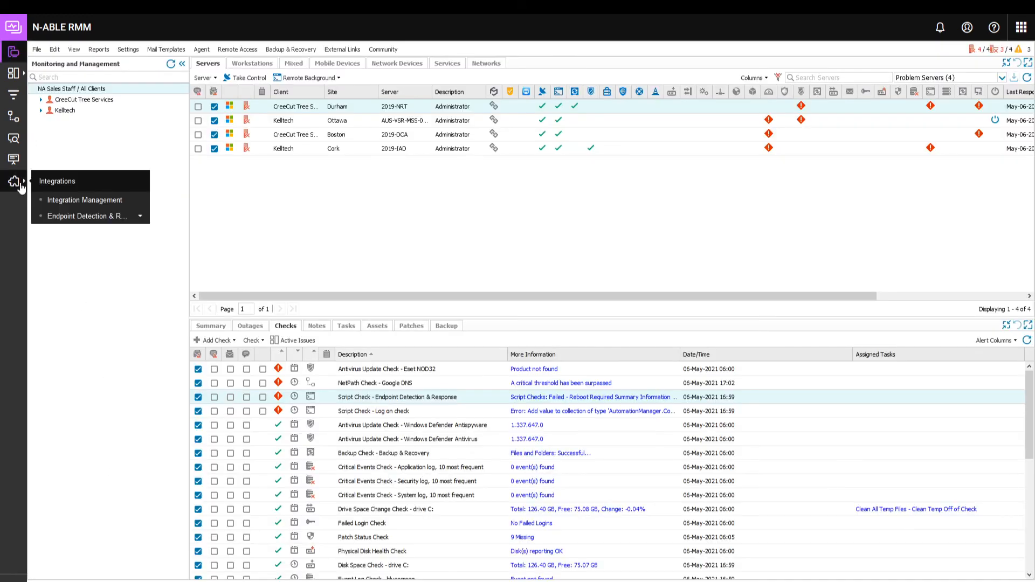
{"action": "left_click", "coordinate": [66, 203]}
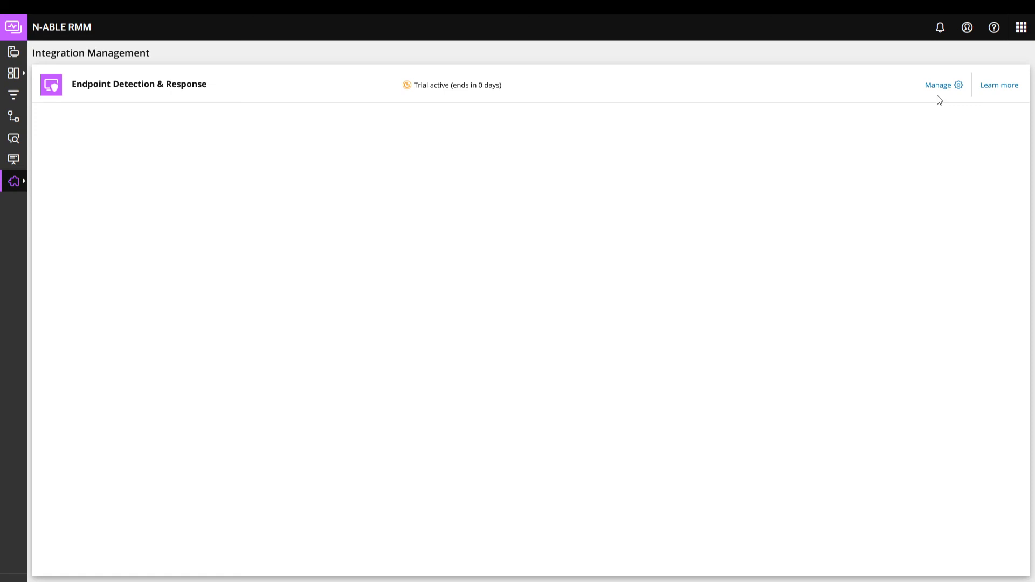
{"action": "left_click", "coordinate": [14, 54]}
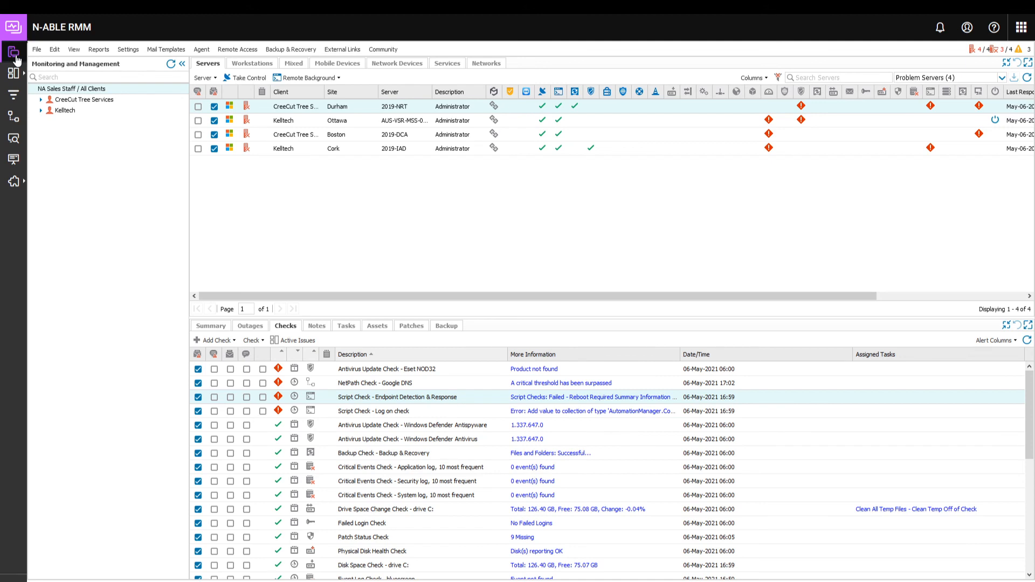
Step: Open the user Roles and Permissions and find the Administrator role's Integration Management and Endpoint Detection & Response permissions
{"action": "left_click", "coordinate": [128, 50]}
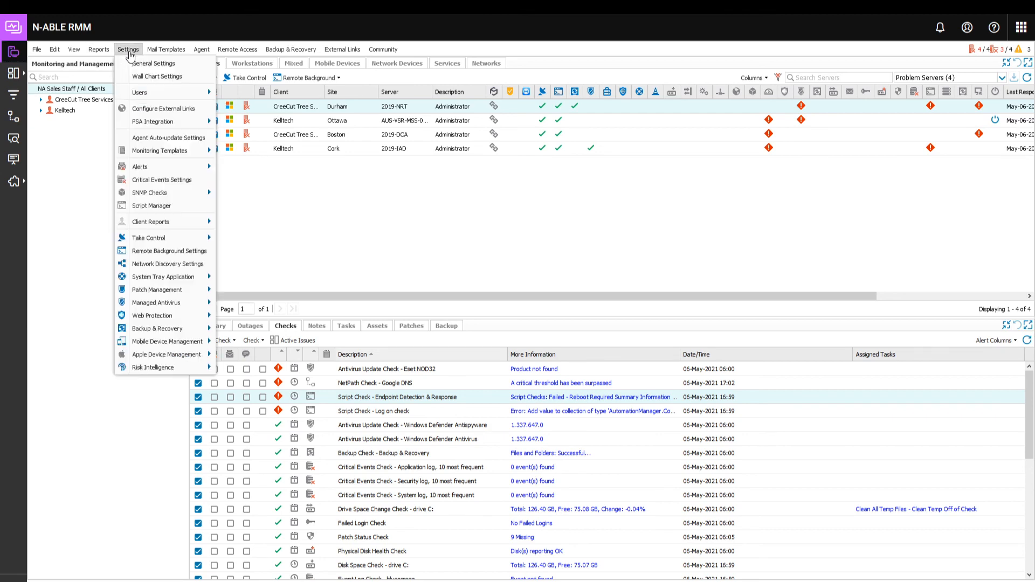
{"action": "mouse_move", "coordinate": [167, 92]}
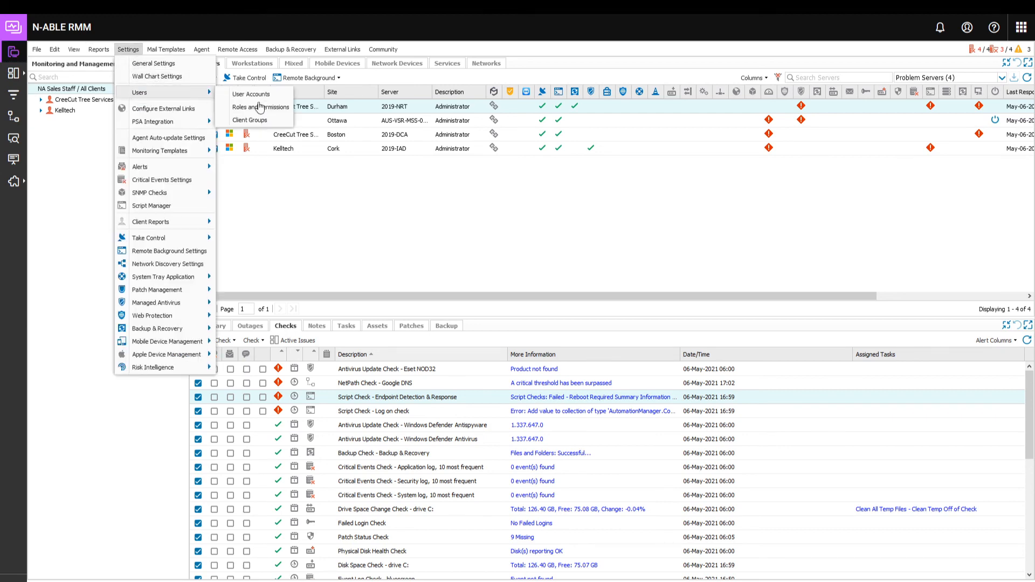
{"action": "left_click", "coordinate": [273, 107]}
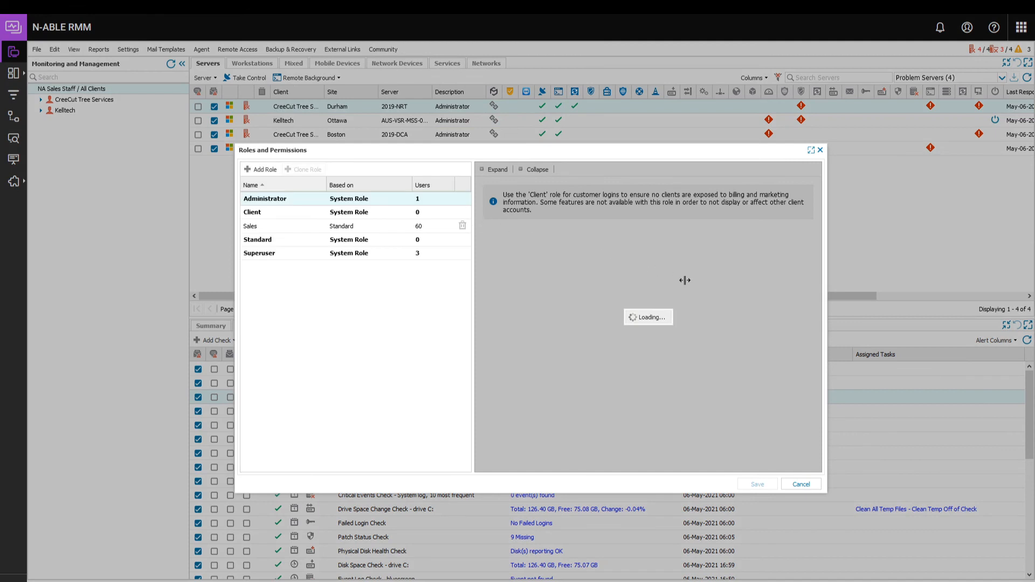
{"action": "scroll", "coordinate": [738, 325], "scroll_direction": "down", "scroll_amount": 4}
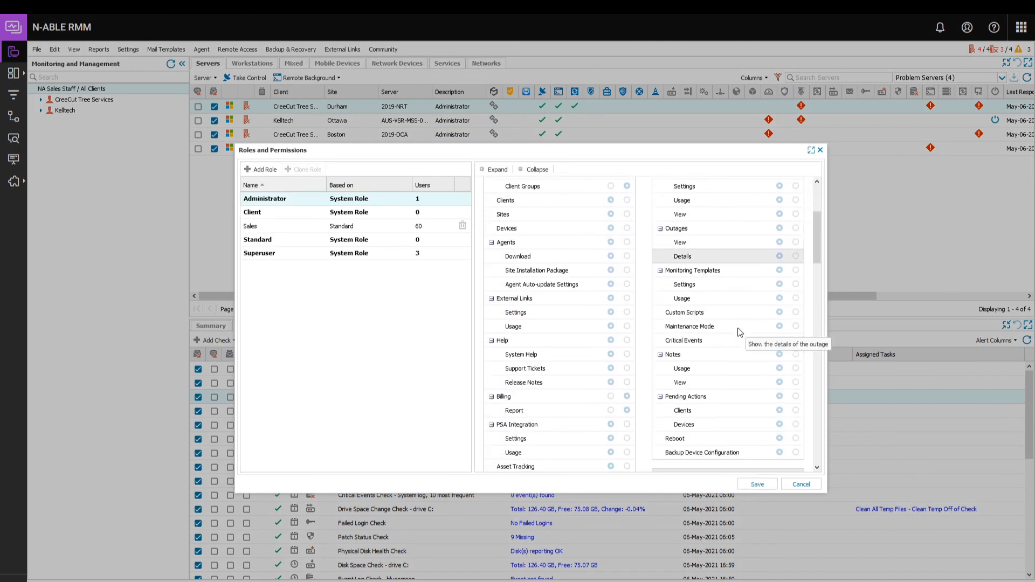
{"action": "scroll", "coordinate": [738, 328], "scroll_direction": "down", "scroll_amount": 5}
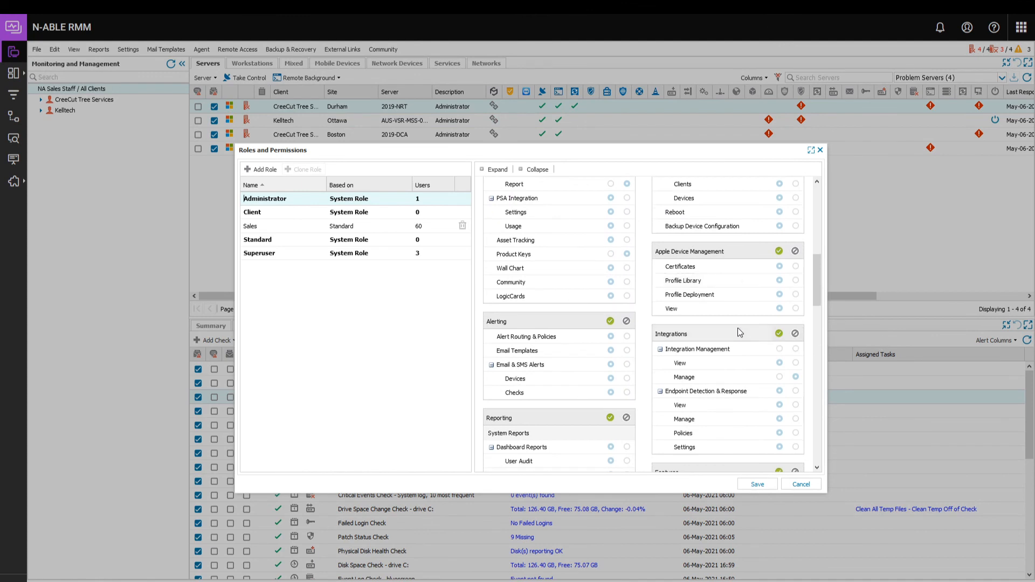